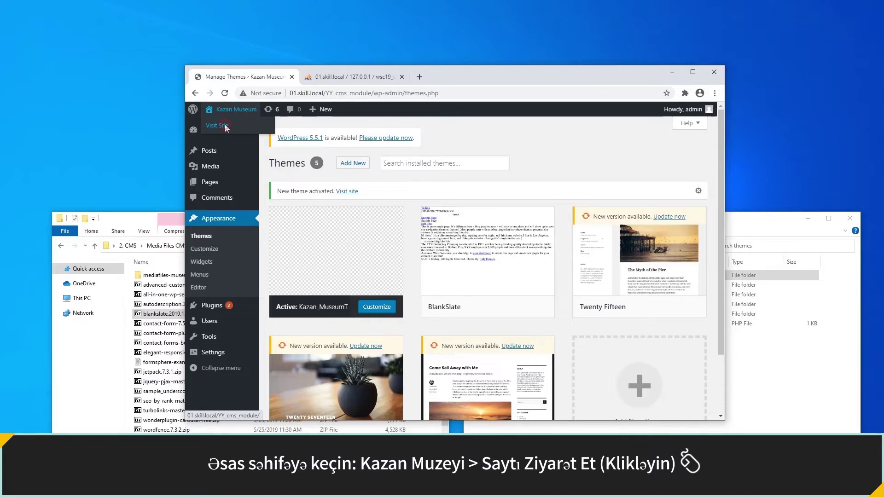
Preview the public Kazan Museum site from the admin bar, then come back to the Dashboard.
{"action": "left_click", "coordinate": [217, 125]}
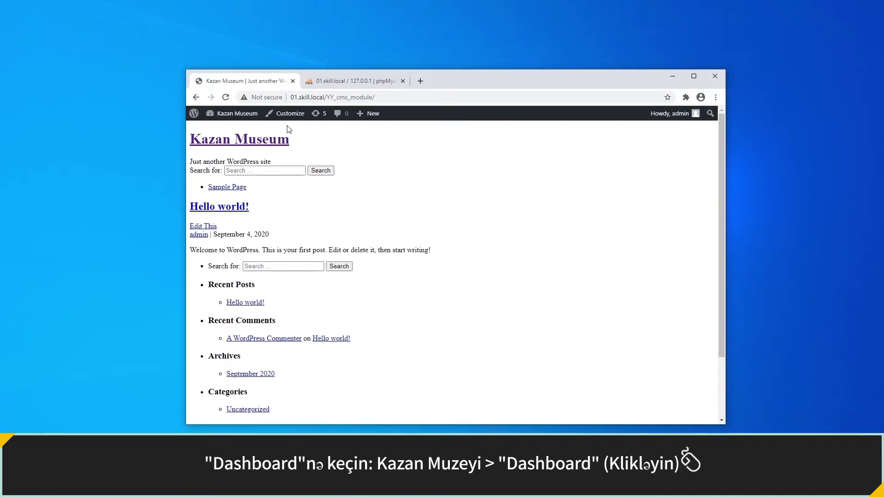
{"action": "mouse_move", "coordinate": [235, 113]}
{"action": "left_click", "coordinate": [242, 131]}
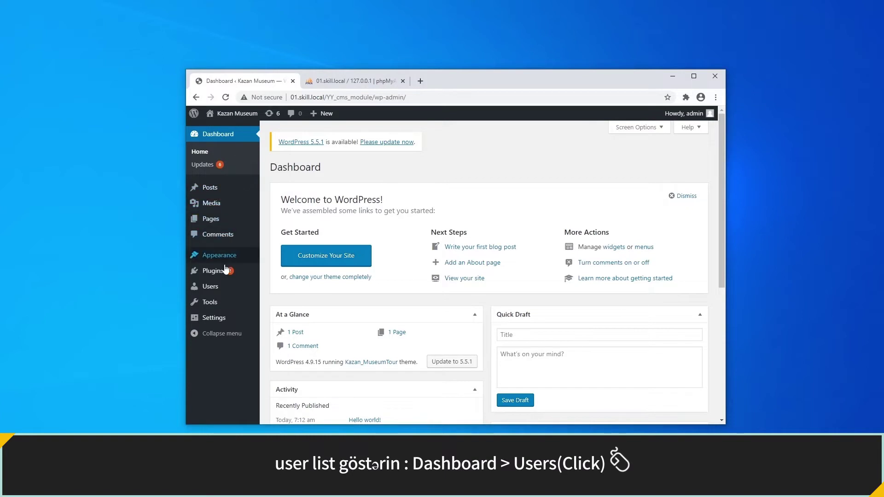
Create the user 'editor' with a confirmed weak password and the Editor role.
{"action": "left_click", "coordinate": [225, 288]}
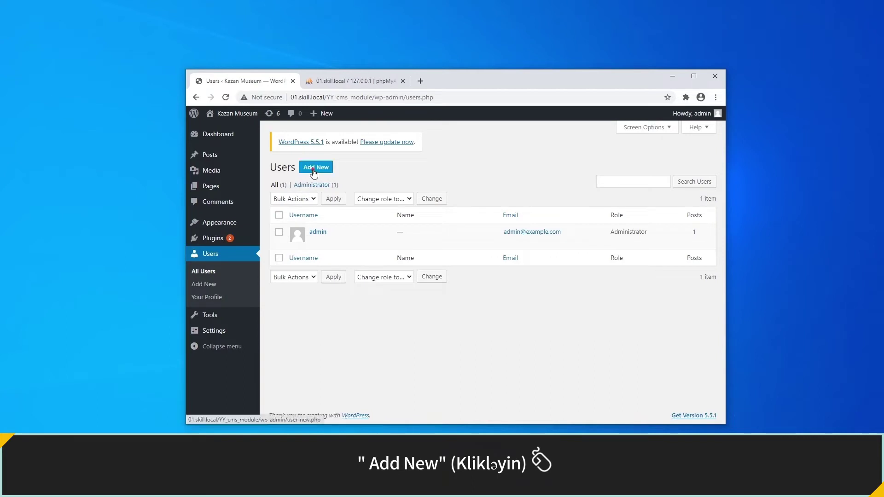
{"action": "left_click", "coordinate": [315, 167]}
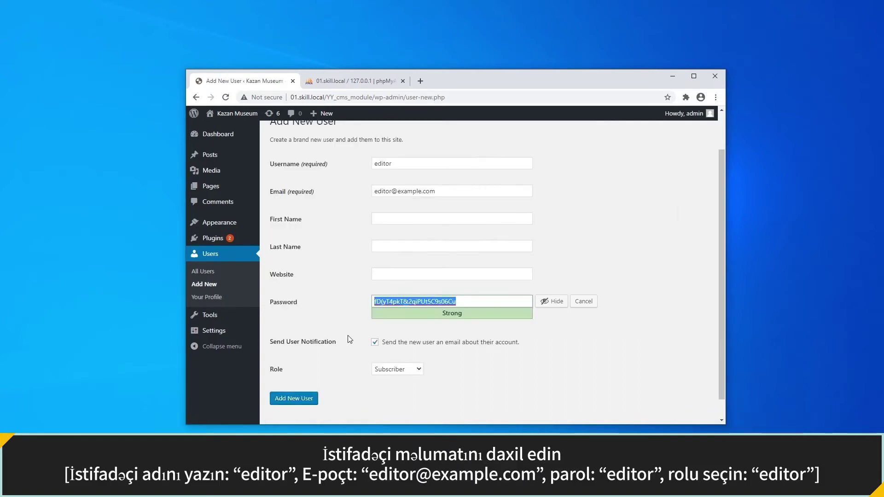
{"action": "type", "text": "editor"}
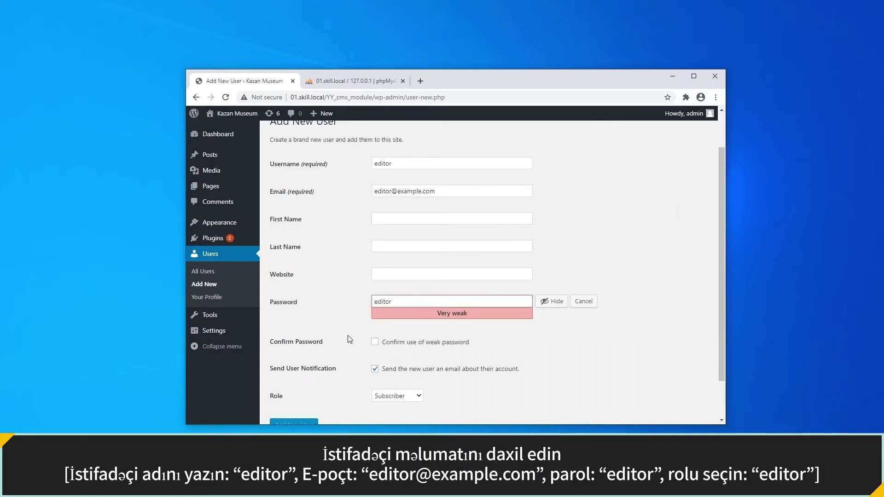
{"action": "left_click", "coordinate": [374, 342]}
{"action": "scroll", "coordinate": [373, 344], "scroll_direction": "down", "scroll_amount": 1}
{"action": "left_click", "coordinate": [392, 350]}
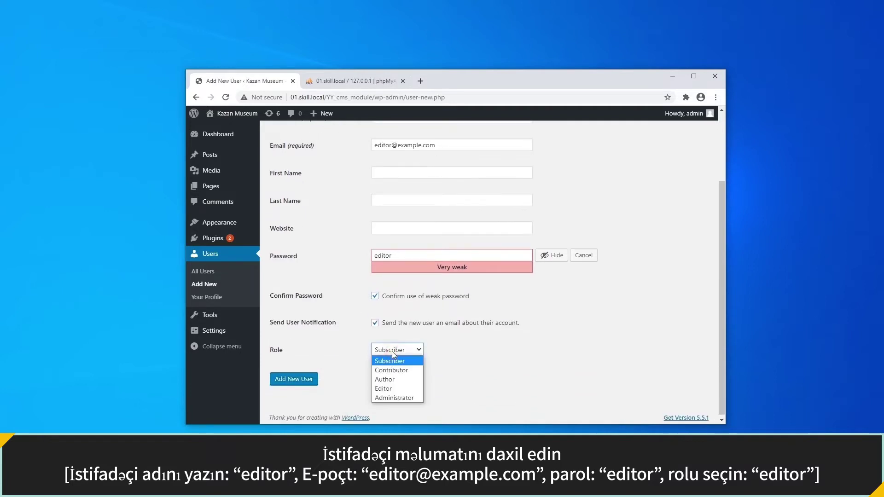
{"action": "left_click", "coordinate": [394, 389]}
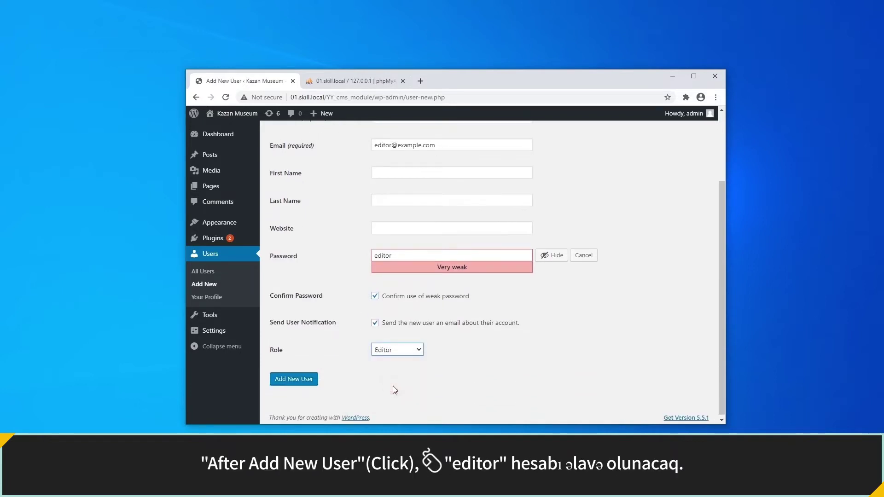
{"action": "left_click", "coordinate": [293, 379]}
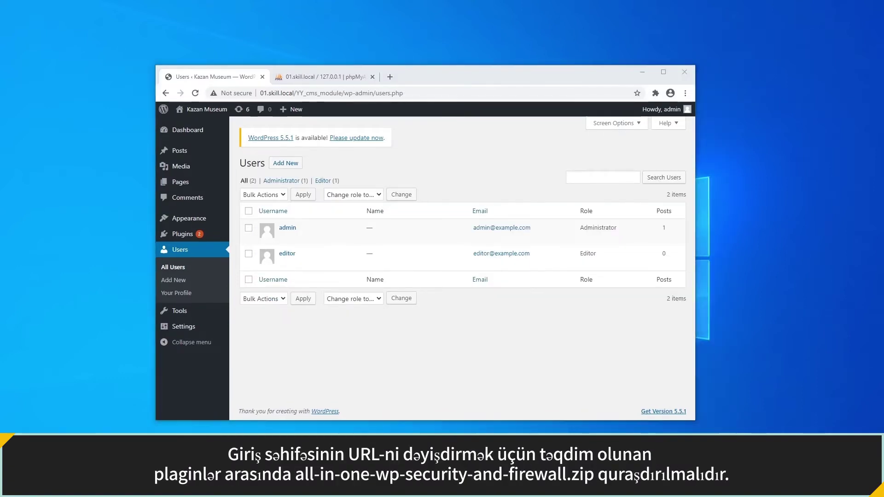
Open C:\xampp\htdocs\YY_cms_module\wp-content\plugins in File Explorer.
{"action": "key", "text": "super+e"}
{"action": "left_click", "coordinate": [499, 294]}
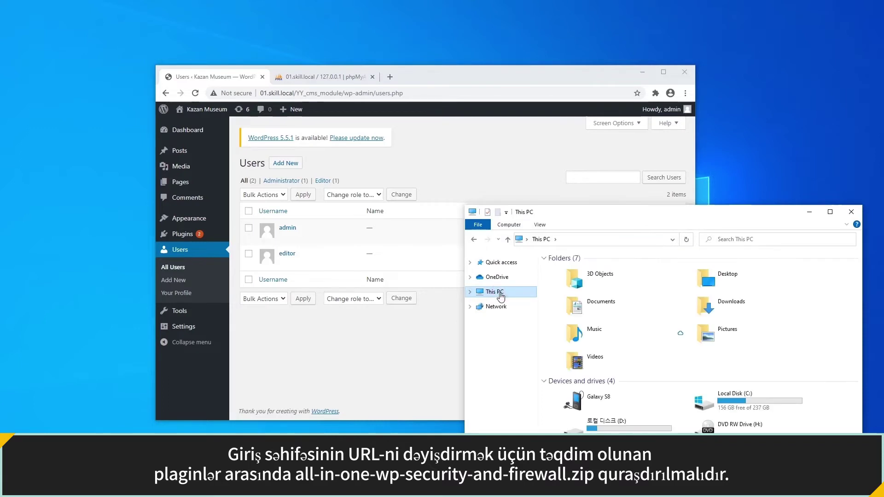
{"action": "double_click", "coordinate": [707, 399]}
{"action": "double_click", "coordinate": [565, 327]}
{"action": "double_click", "coordinate": [574, 320]}
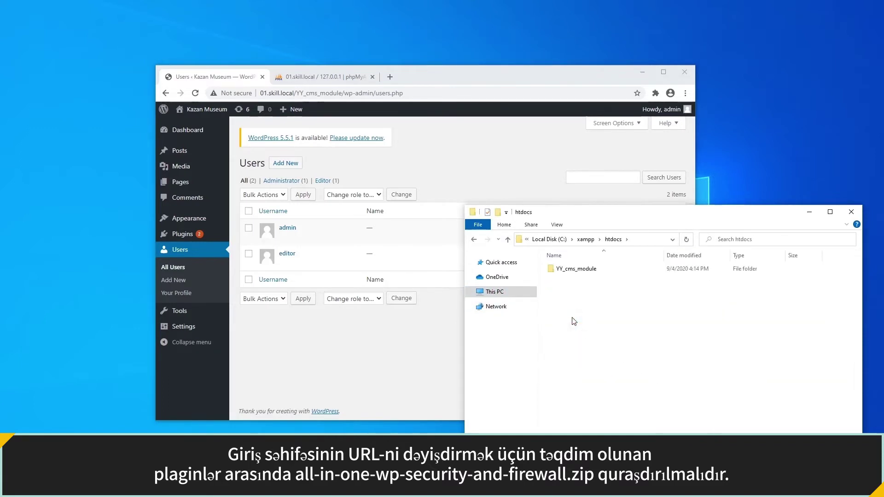
{"action": "double_click", "coordinate": [574, 269]}
{"action": "left_click", "coordinate": [572, 289]}
{"action": "double_click", "coordinate": [572, 289]}
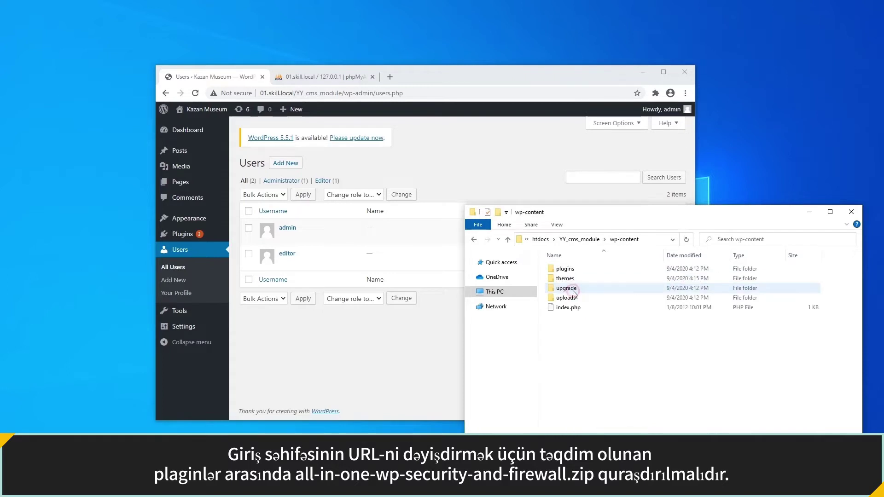
{"action": "double_click", "coordinate": [574, 271]}
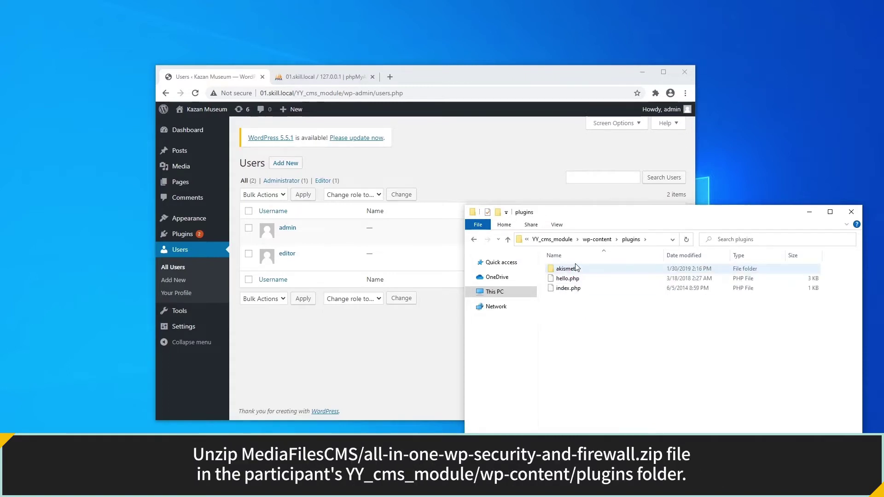
Extract the all-in-one-wp-security-and-firewall folder from its zip in Media Files CMS into plugins.
{"action": "left_click", "coordinate": [641, 73]}
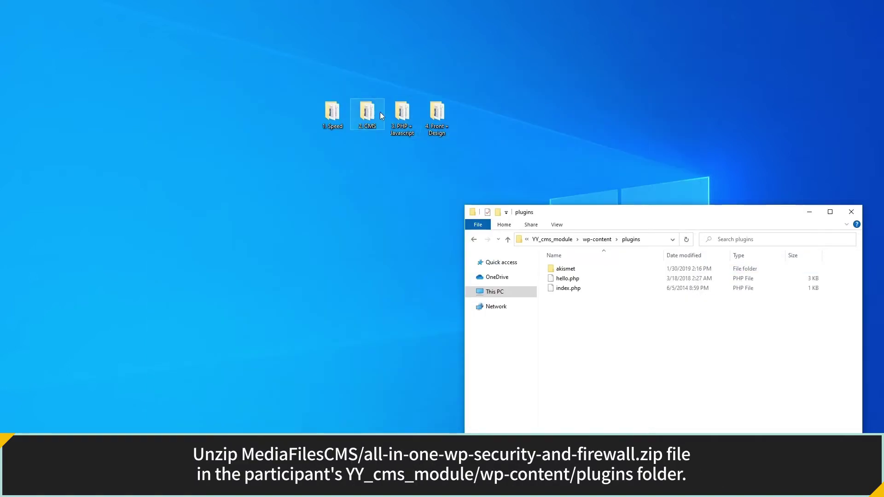
{"action": "double_click", "coordinate": [366, 112]}
{"action": "left_click_drag", "start_coordinate": [584, 213], "coordinate": [166, 213]}
{"action": "double_click", "coordinate": [170, 266]}
{"action": "left_click", "coordinate": [185, 288]}
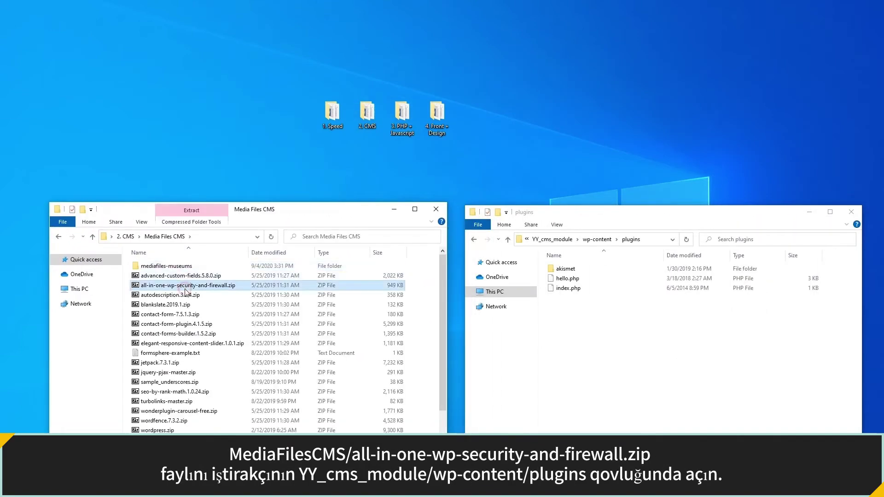
{"action": "double_click", "coordinate": [185, 288]}
{"action": "left_click", "coordinate": [113, 315]}
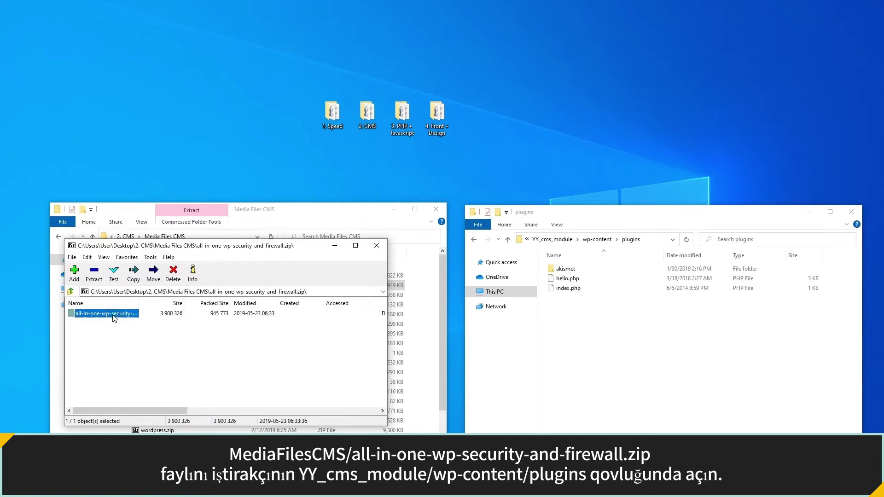
{"action": "double_click", "coordinate": [113, 315]}
{"action": "left_click", "coordinate": [70, 291]}
{"action": "left_click_drag", "start_coordinate": [107, 317], "coordinate": [571, 314]}
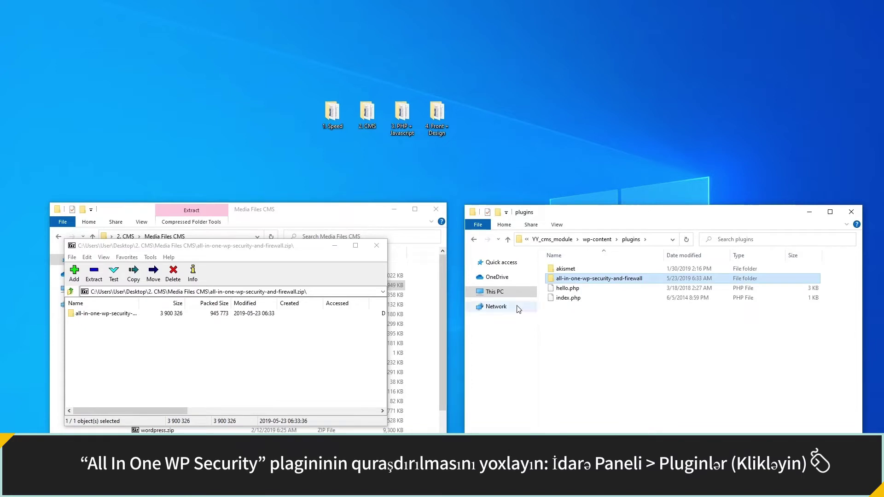
Close 7-Zip and activate All In One WP Security from the WordPress Plugins list.
{"action": "left_click", "coordinate": [377, 245]}
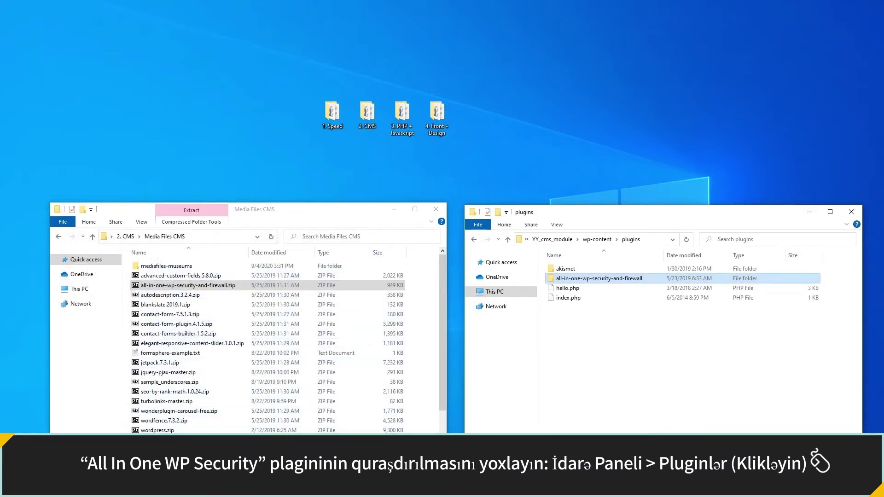
{"action": "left_click", "coordinate": [216, 487]}
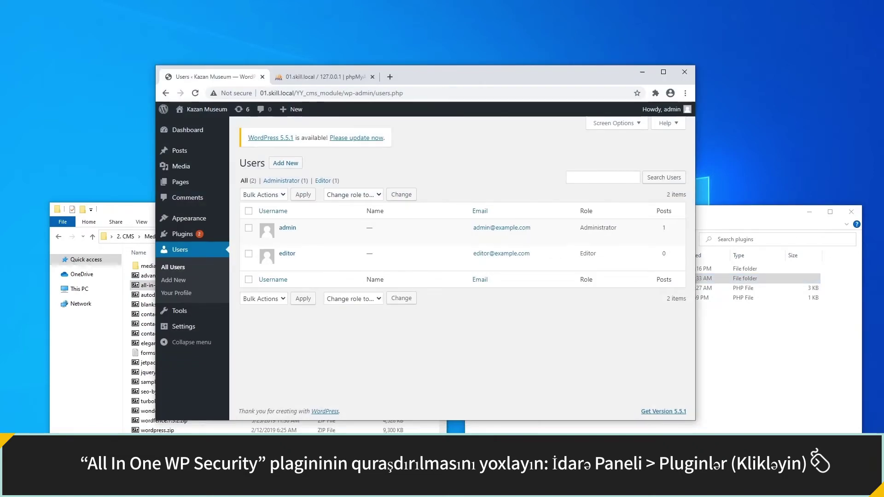
{"action": "left_click", "coordinate": [213, 237]}
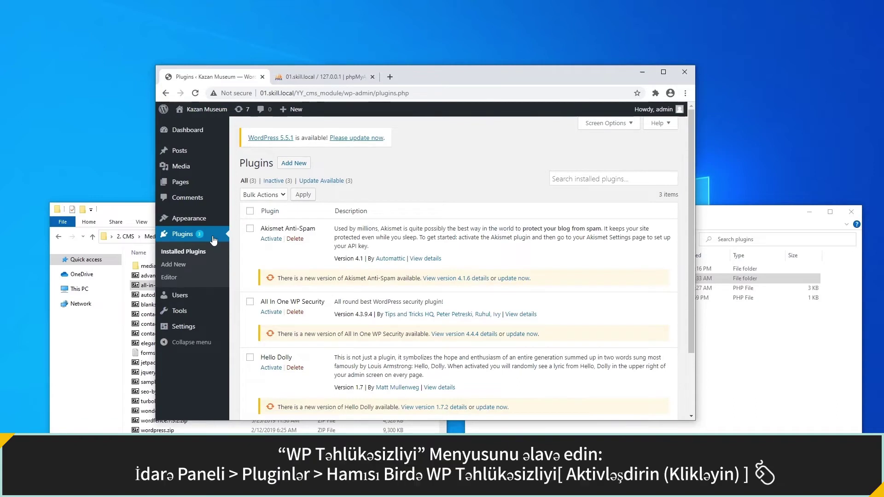
{"action": "left_click", "coordinate": [276, 316]}
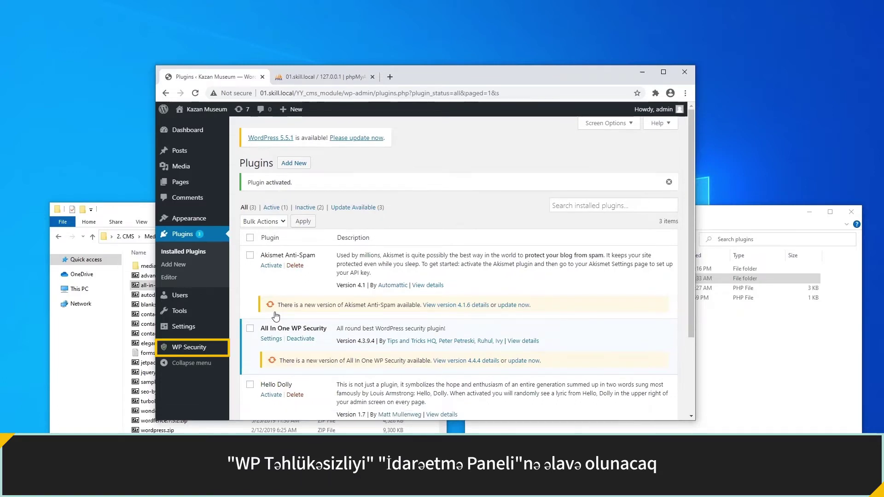
In WP Security Brute Force settings, enable Rename Login Page with slug 'admin' and save.
{"action": "left_click", "coordinate": [201, 348]}
{"action": "scroll", "coordinate": [189, 345], "scroll_direction": "down", "scroll_amount": 2}
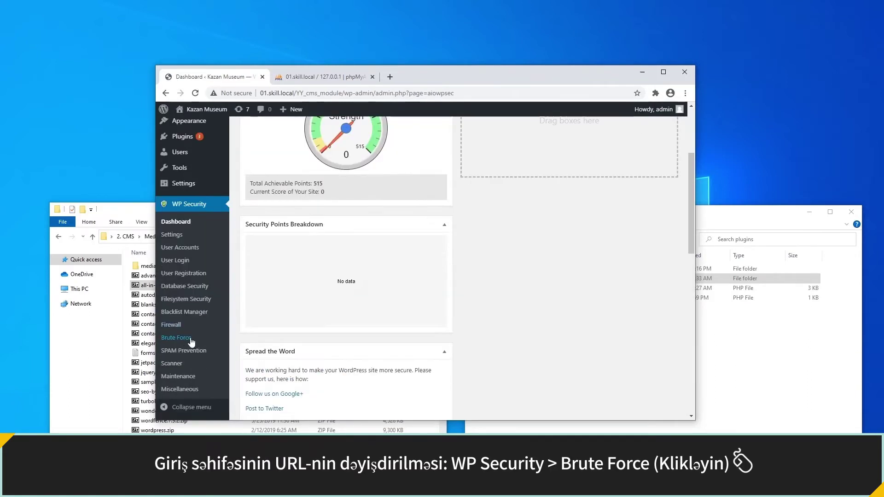
{"action": "left_click", "coordinate": [186, 340]}
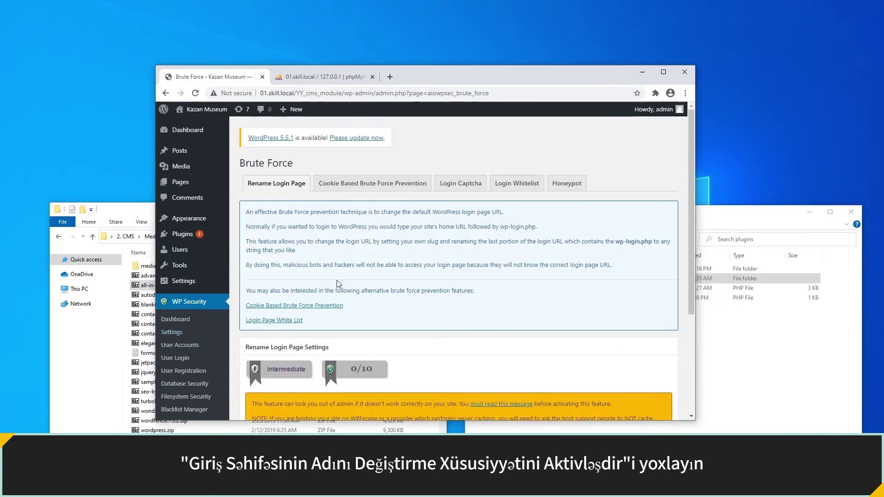
{"action": "scroll", "coordinate": [338, 284], "scroll_direction": "down", "scroll_amount": 3}
{"action": "scroll", "coordinate": [339, 284], "scroll_direction": "down", "scroll_amount": 3}
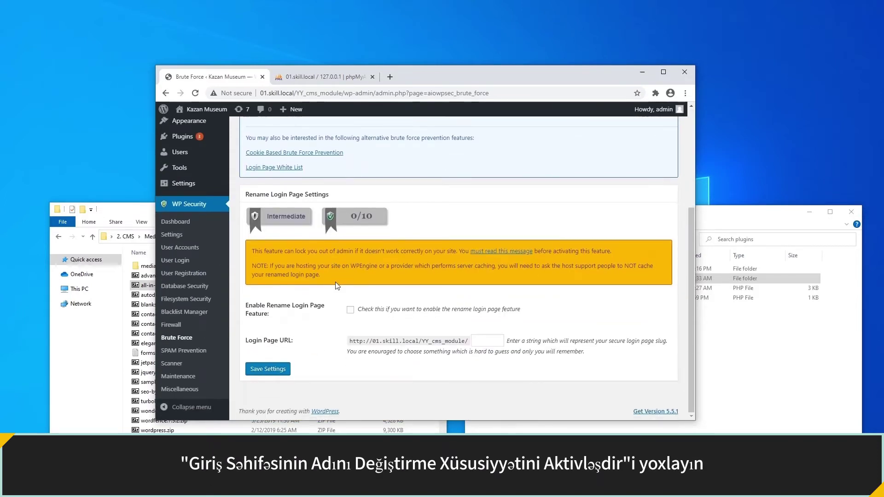
{"action": "left_click", "coordinate": [350, 310]}
{"action": "left_click", "coordinate": [473, 340]}
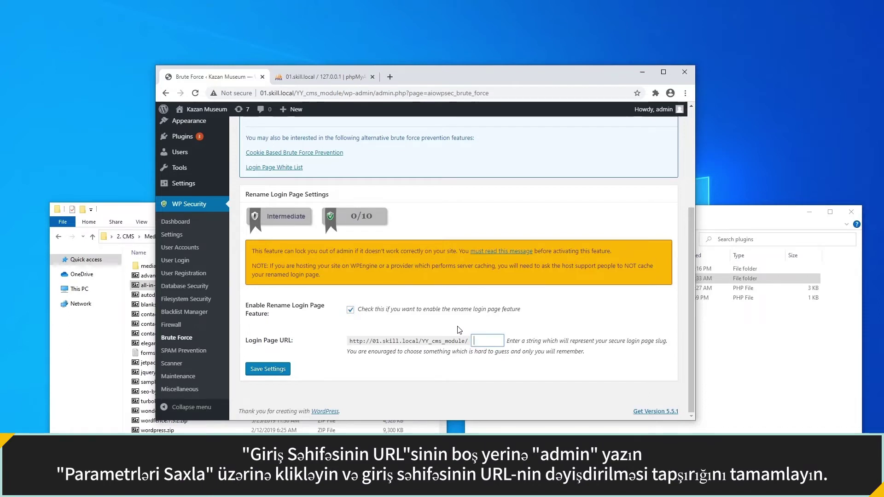
{"action": "type", "text": "admin"}
{"action": "left_click", "coordinate": [422, 336]}
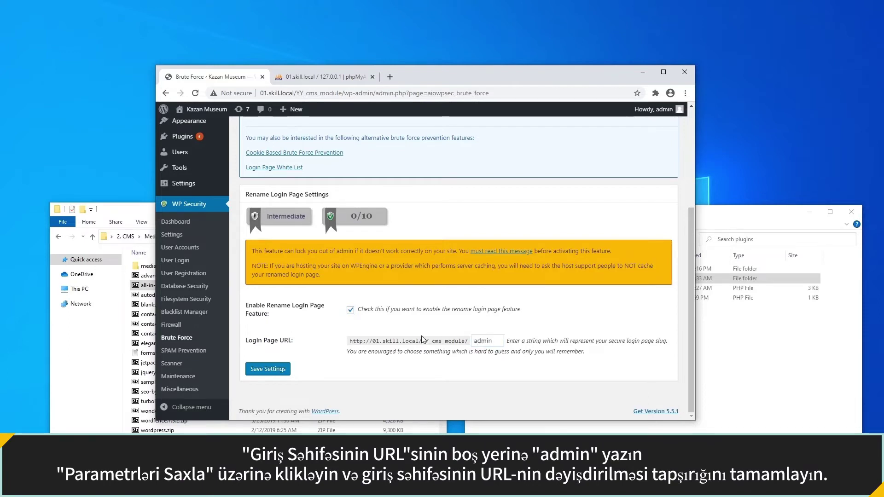
{"action": "left_click", "coordinate": [274, 370]}
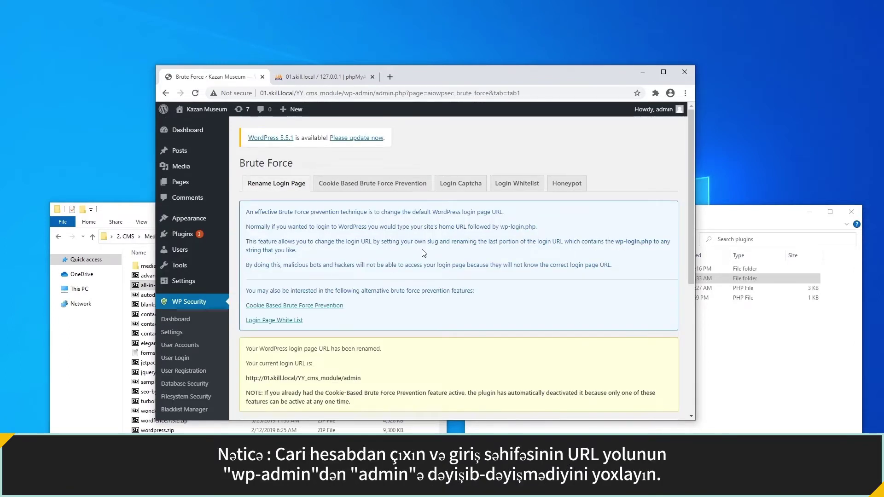
Log out and load the login page at /YY_cms_module/admin.
{"action": "mouse_move", "coordinate": [651, 116]}
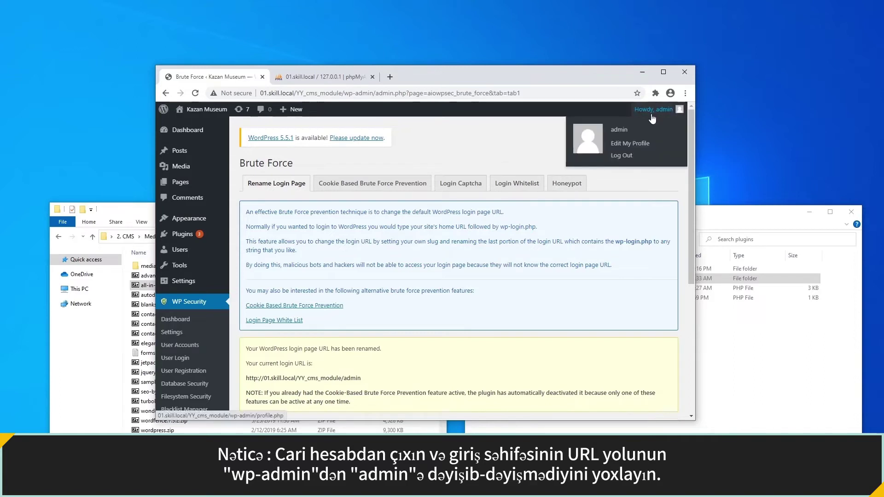
{"action": "left_click", "coordinate": [624, 157]}
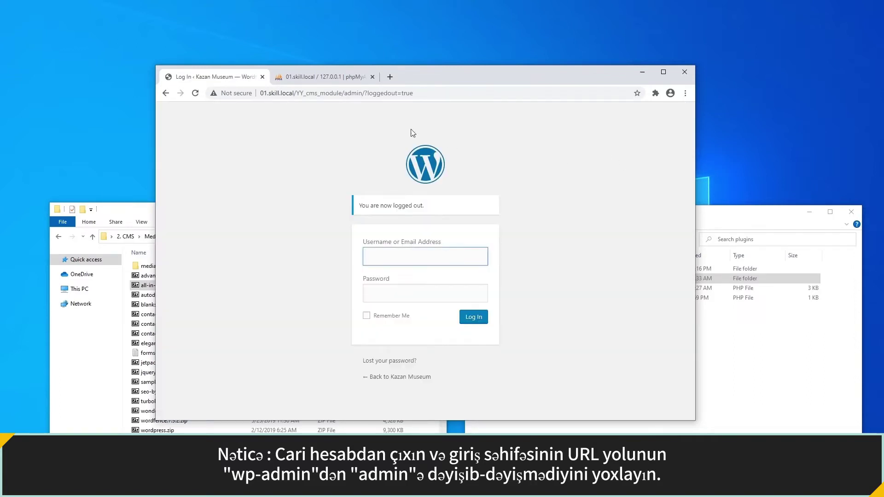
{"action": "left_click_drag", "start_coordinate": [345, 94], "coordinate": [414, 94]}
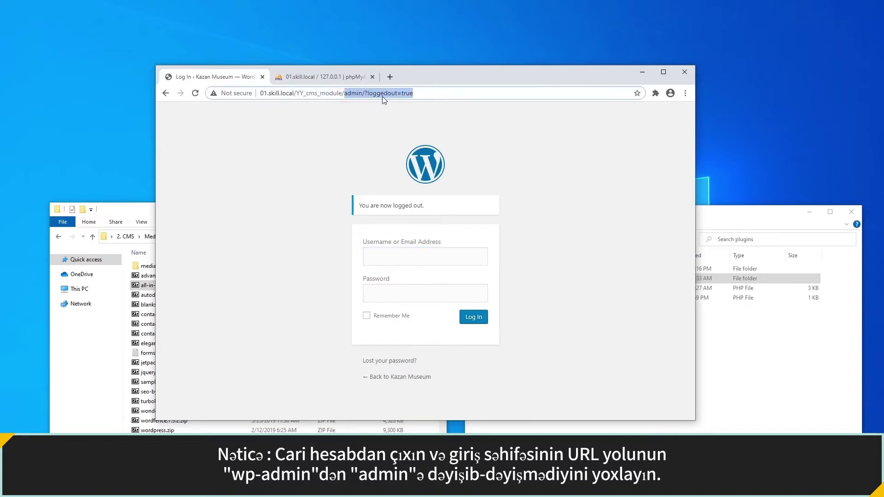
{"action": "type", "text": "admin"}
{"action": "key", "text": "Return"}
Sign in with the administrator's username and password.
{"action": "type", "text": "admin"}
{"action": "key", "text": "Tab"}
{"action": "type", "text": "admin"}
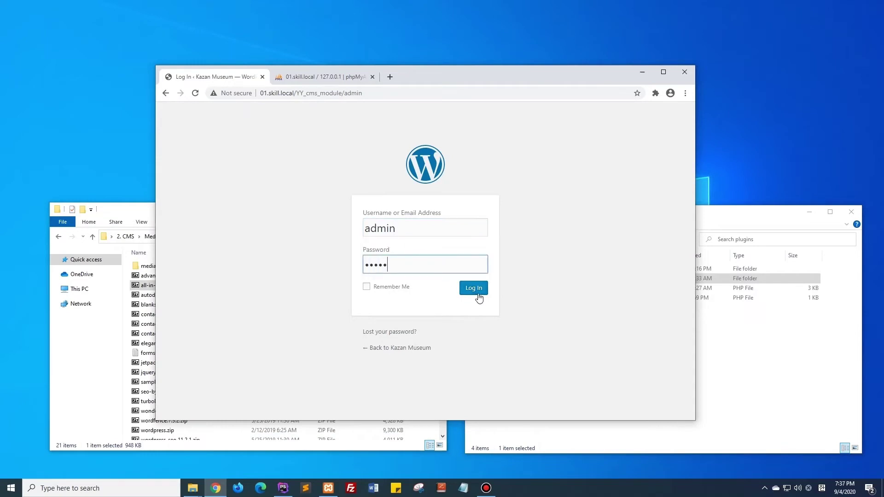
{"action": "left_click", "coordinate": [478, 293]}
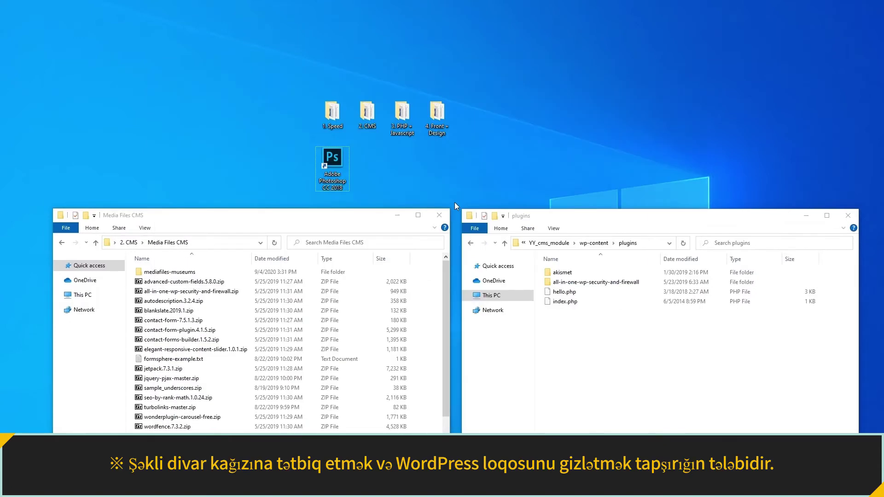
Launch Photoshop and open museum-of-islamic-culture-1.jpg from the mediafiles-museums folder.
{"action": "double_click", "coordinate": [332, 159]}
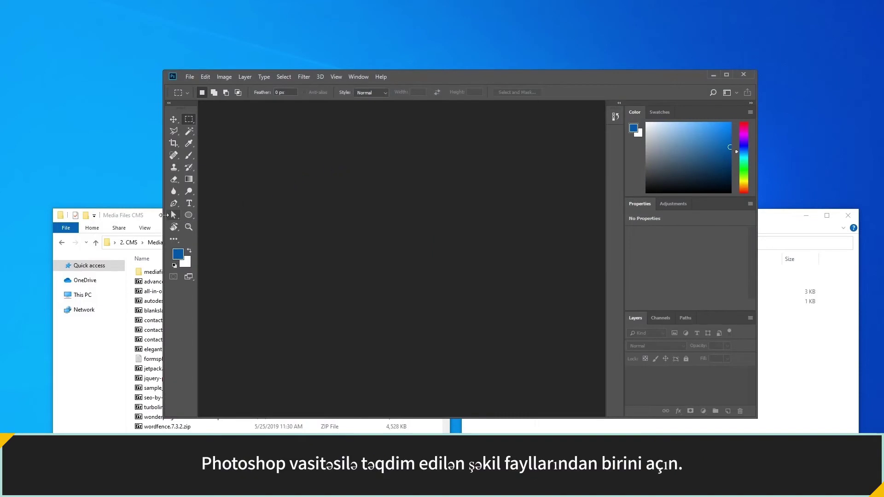
{"action": "left_click", "coordinate": [157, 215]}
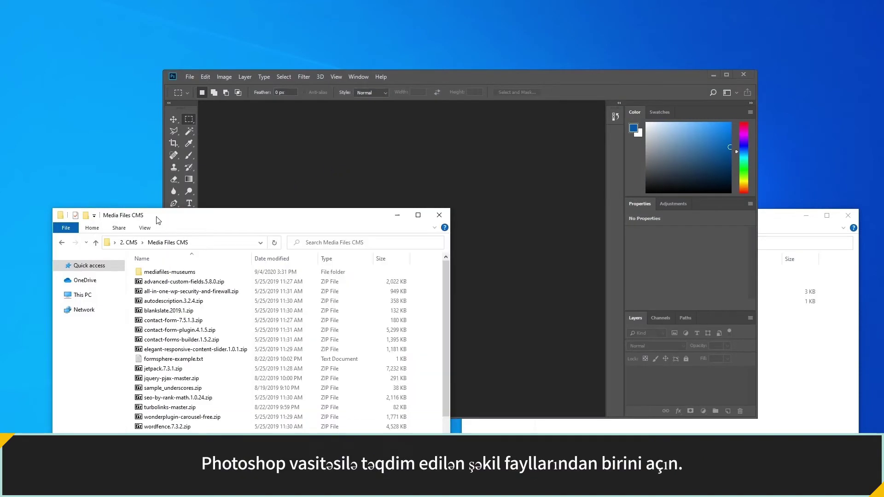
{"action": "double_click", "coordinate": [184, 271]}
{"action": "left_click_drag", "start_coordinate": [208, 405], "coordinate": [313, 188]}
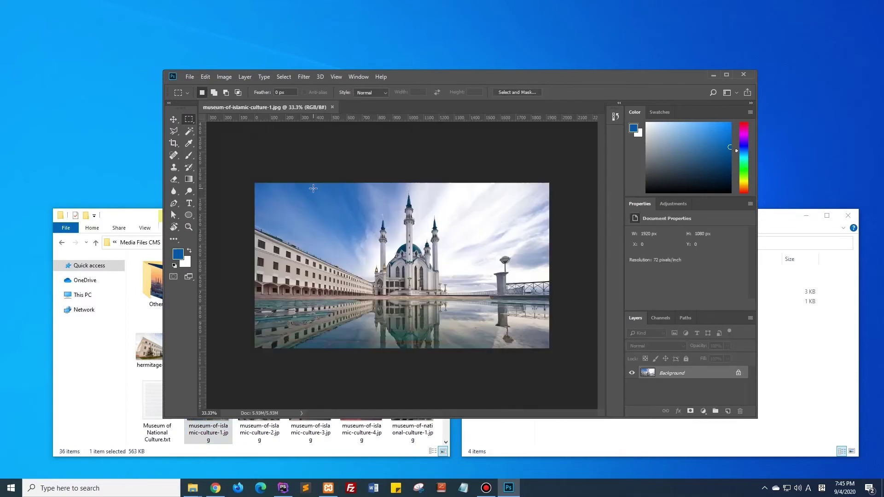
Add a new layer filled with White and set its opacity to 80%.
{"action": "left_click", "coordinate": [728, 411]}
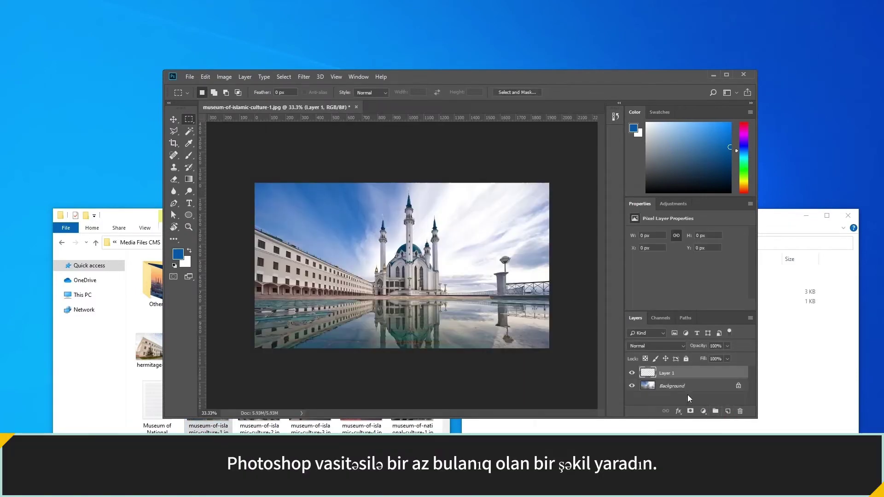
{"action": "left_click", "coordinate": [205, 77]}
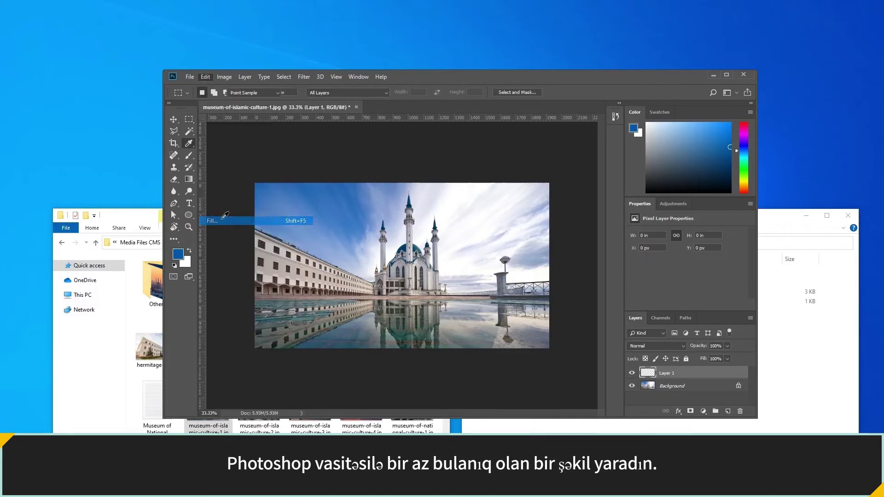
{"action": "left_click", "coordinate": [224, 220]}
{"action": "left_click", "coordinate": [428, 131]}
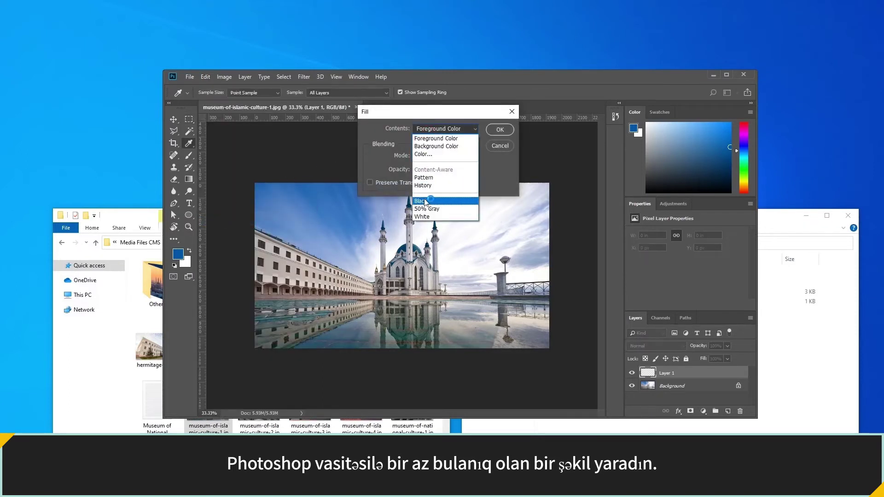
{"action": "left_click", "coordinate": [425, 213]}
{"action": "left_click", "coordinate": [496, 130]}
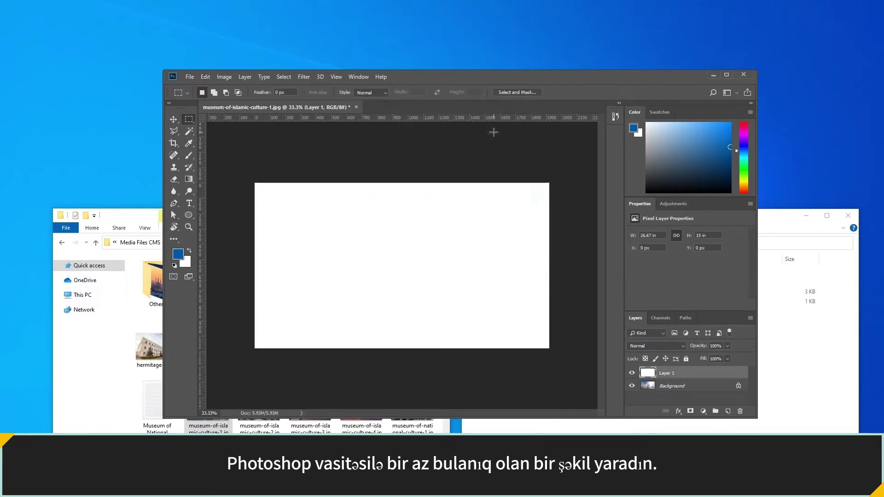
{"action": "left_click", "coordinate": [711, 345]}
{"action": "type", "text": "80"}
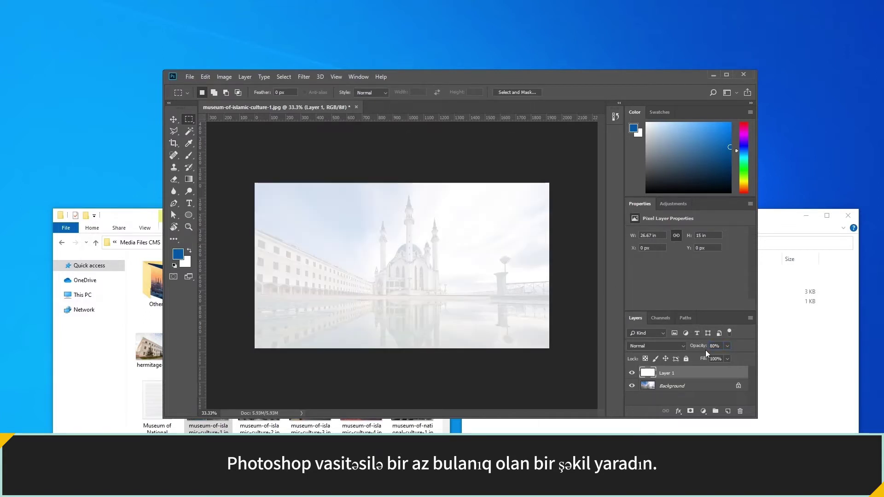
Start Save As and create a new images folder inside the Kazan_MuseumTour theme folder.
{"action": "left_click", "coordinate": [189, 78]}
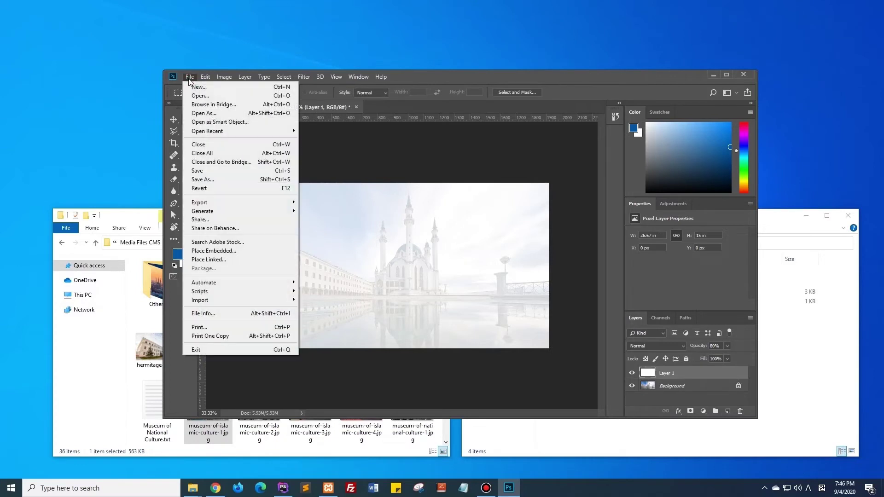
{"action": "left_click", "coordinate": [203, 179]}
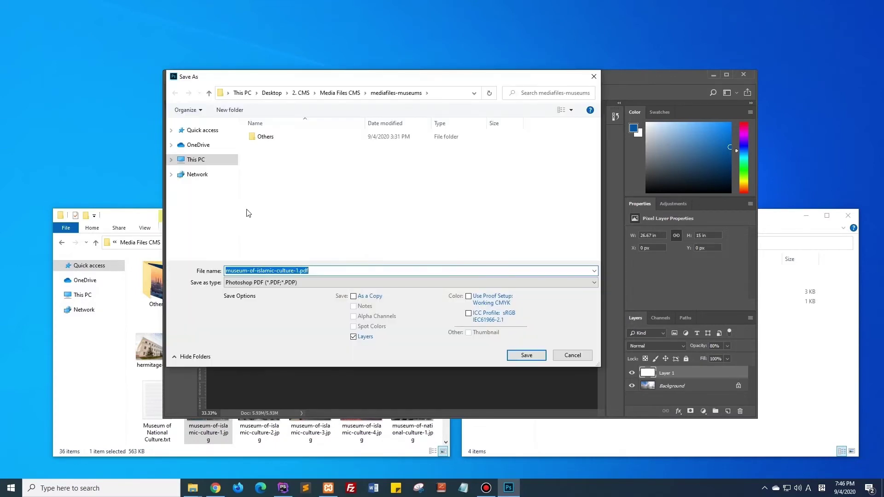
{"action": "left_click", "coordinate": [765, 347]}
{"action": "left_click", "coordinate": [597, 245]}
{"action": "double_click", "coordinate": [595, 292]}
{"action": "double_click", "coordinate": [591, 290]}
{"action": "right_click", "coordinate": [590, 292]}
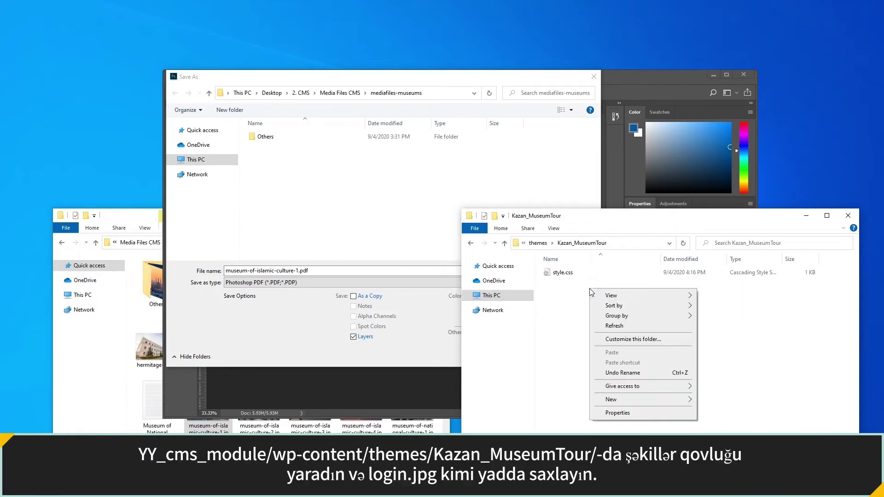
{"action": "mouse_move", "coordinate": [624, 398]}
{"action": "left_click", "coordinate": [710, 399]}
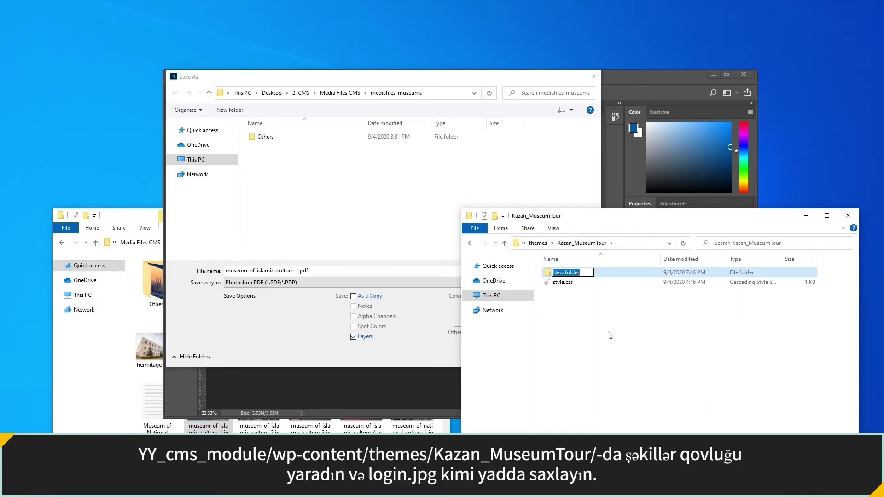
{"action": "type", "text": "images"}
{"action": "key", "text": "Return"}
{"action": "double_click", "coordinate": [569, 272]}
Point the Save As dialog at the new images folder by pasting its copied path.
{"action": "left_click", "coordinate": [646, 243]}
{"action": "right_click", "coordinate": [648, 249]}
{"action": "left_click", "coordinate": [668, 274]}
{"action": "left_click", "coordinate": [438, 94]}
{"action": "right_click", "coordinate": [438, 95]}
{"action": "left_click", "coordinate": [458, 134]}
{"action": "key", "text": "Return"}
Save the image as login.jpg in JPEG format, confirming the JPEG options.
{"action": "left_click", "coordinate": [319, 285]}
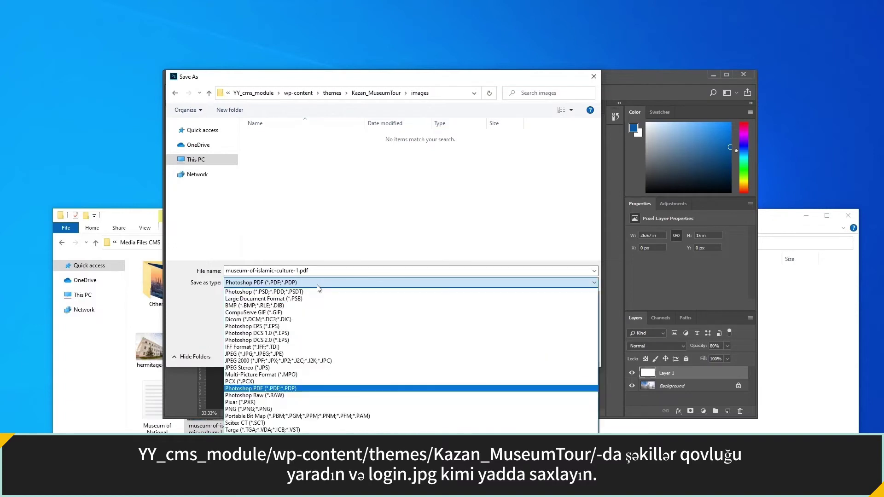
{"action": "left_click", "coordinate": [290, 354]}
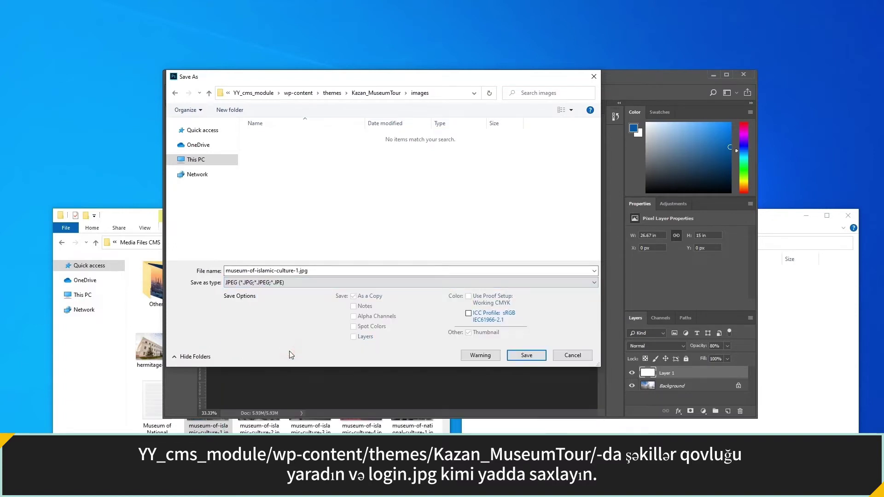
{"action": "left_click", "coordinate": [315, 271]}
{"action": "type", "text": "login"}
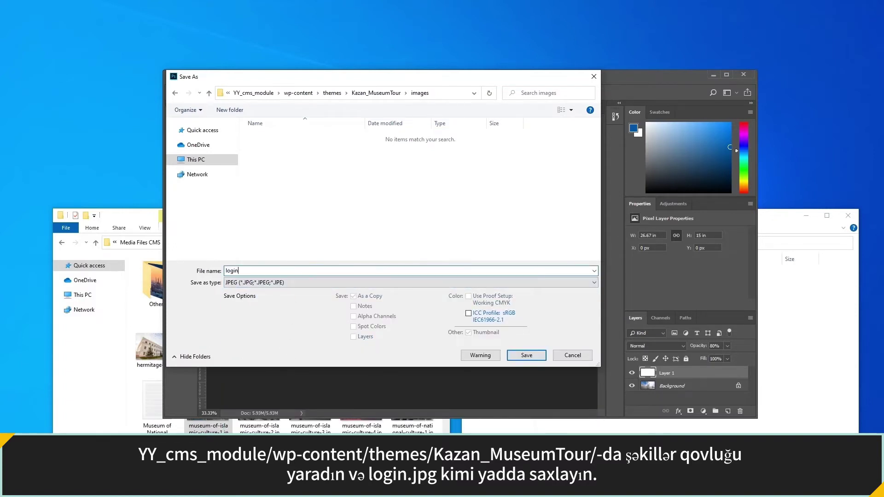
{"action": "left_click", "coordinate": [526, 355]}
{"action": "left_click", "coordinate": [435, 163]}
{"action": "left_click", "coordinate": [493, 121]}
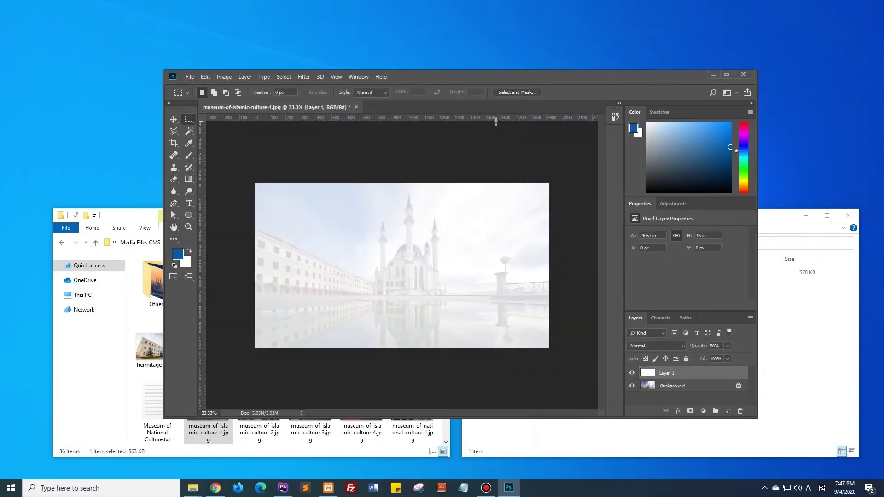
Quit Photoshop without saving changes to the original photo.
{"action": "left_click", "coordinate": [743, 75]}
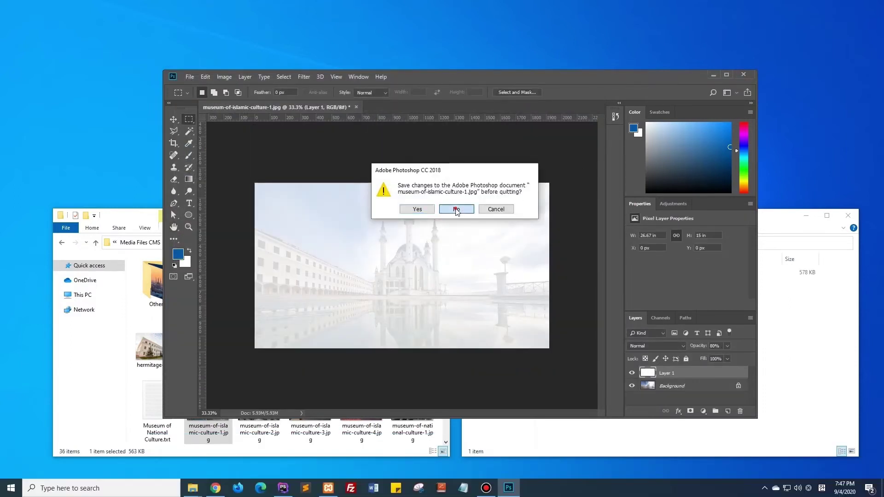
{"action": "left_click", "coordinate": [456, 209]}
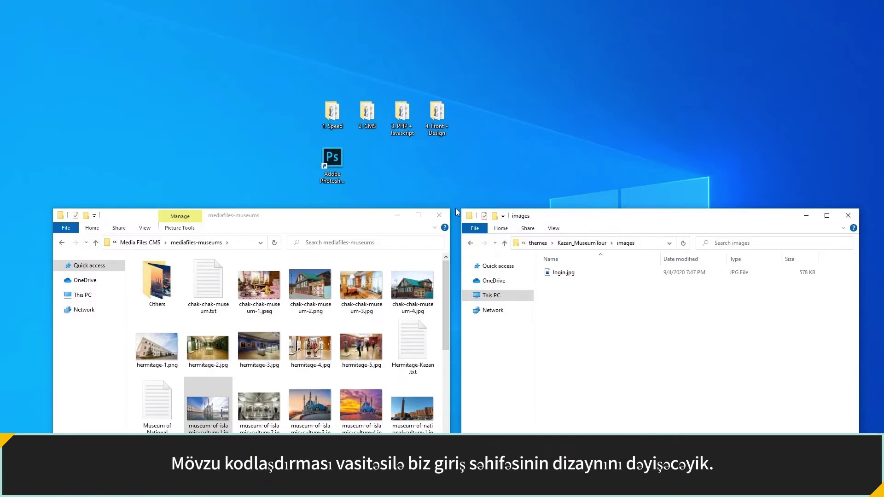
{"action": "key", "text": "alt+Tab"}
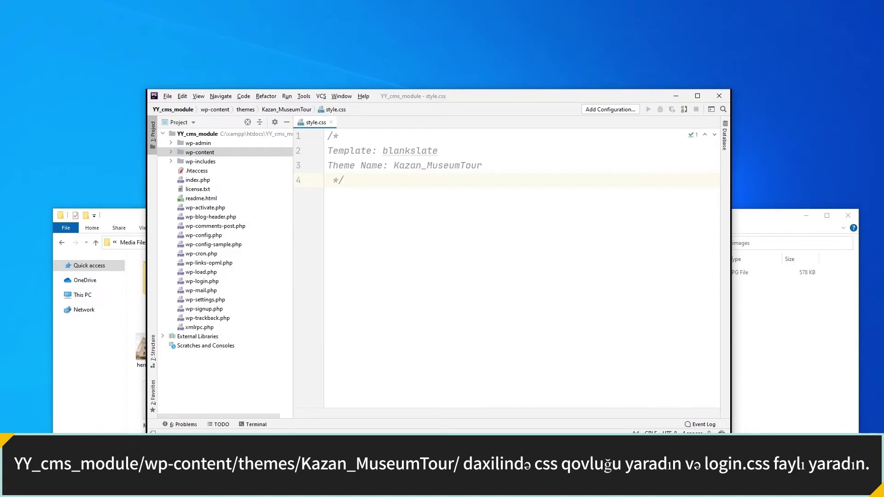
Add a css directory inside the Kazan_MuseumTour theme folder in the Project tree.
{"action": "double_click", "coordinate": [208, 155]}
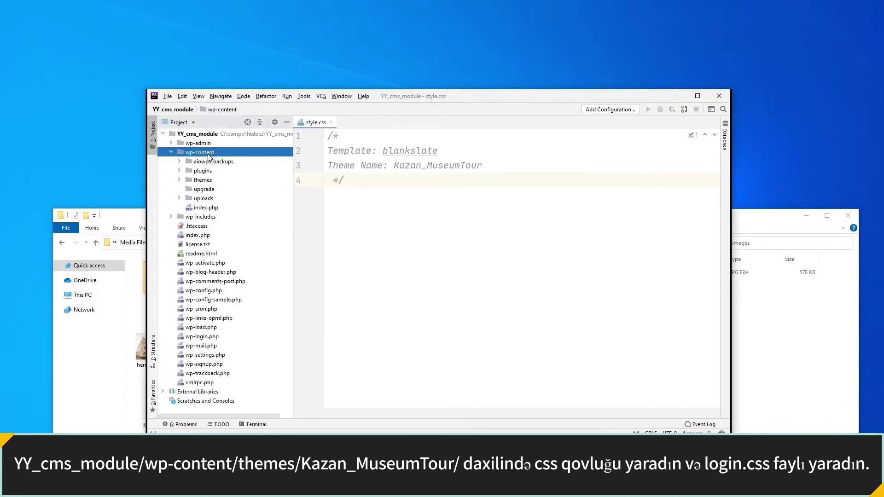
{"action": "double_click", "coordinate": [208, 180]}
{"action": "double_click", "coordinate": [211, 201]}
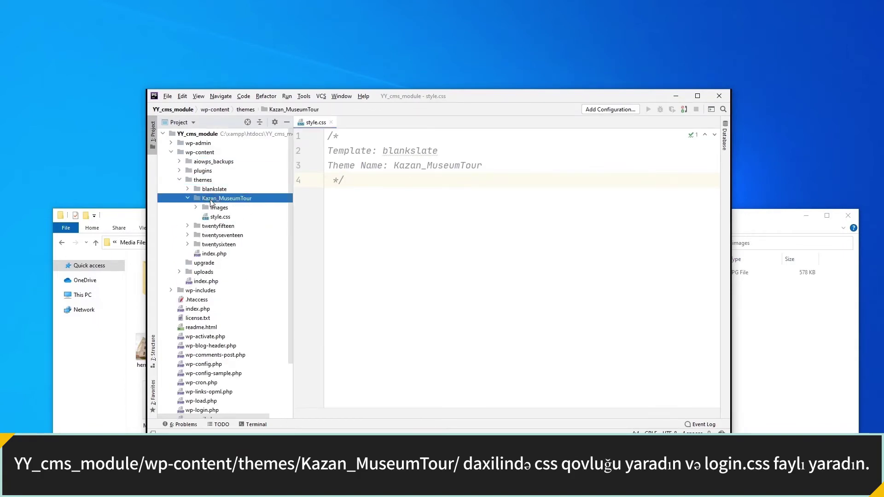
{"action": "right_click", "coordinate": [235, 198]}
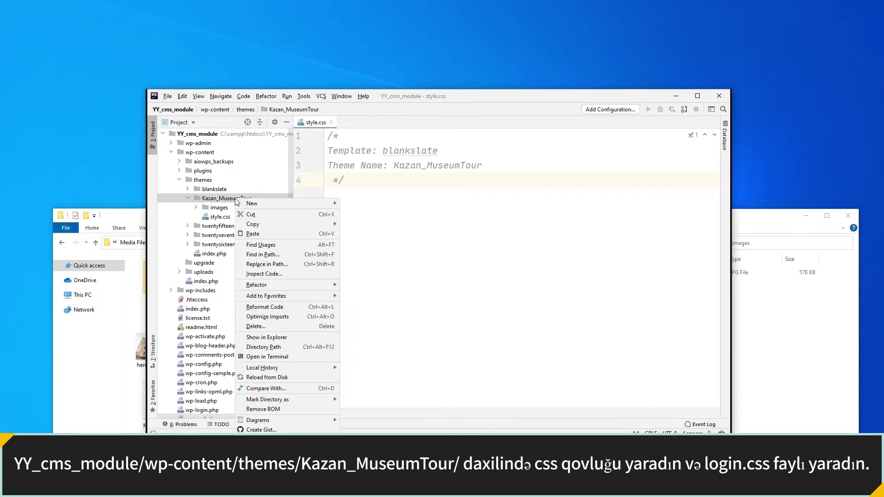
{"action": "mouse_move", "coordinate": [271, 204]}
{"action": "left_click", "coordinate": [358, 223]}
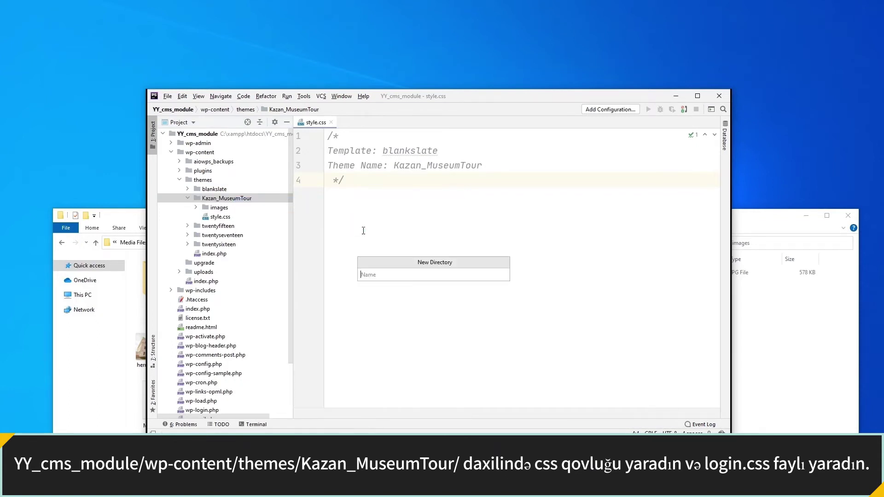
{"action": "type", "text": "css"}
{"action": "key", "text": "Return"}
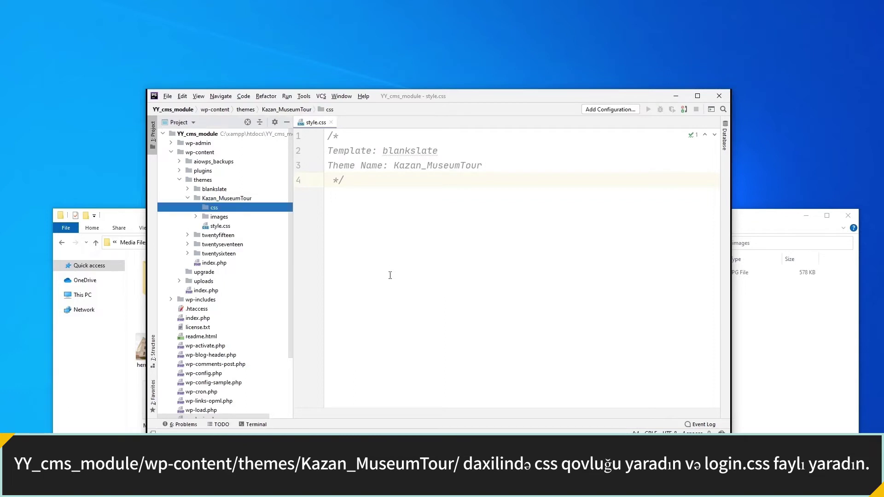
Create an empty login.css file in the new css folder.
{"action": "right_click", "coordinate": [266, 208]}
{"action": "mouse_move", "coordinate": [322, 214]}
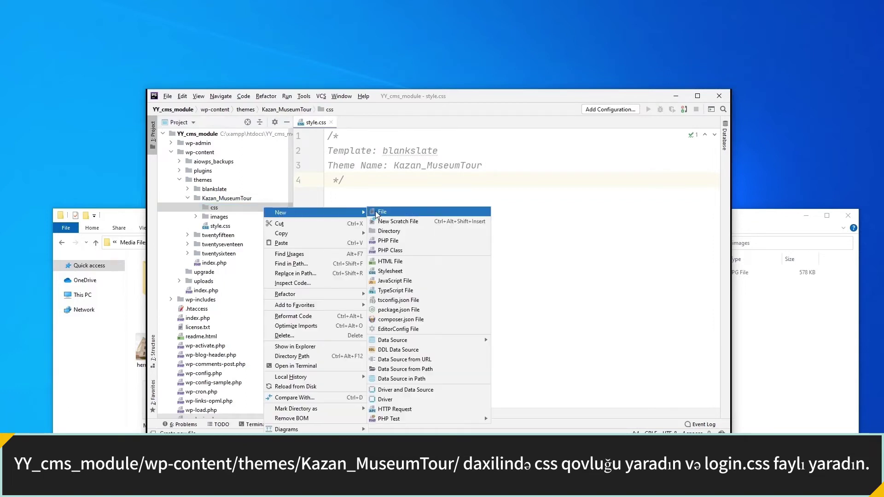
{"action": "left_click", "coordinate": [375, 213]}
{"action": "type", "text": "log"}
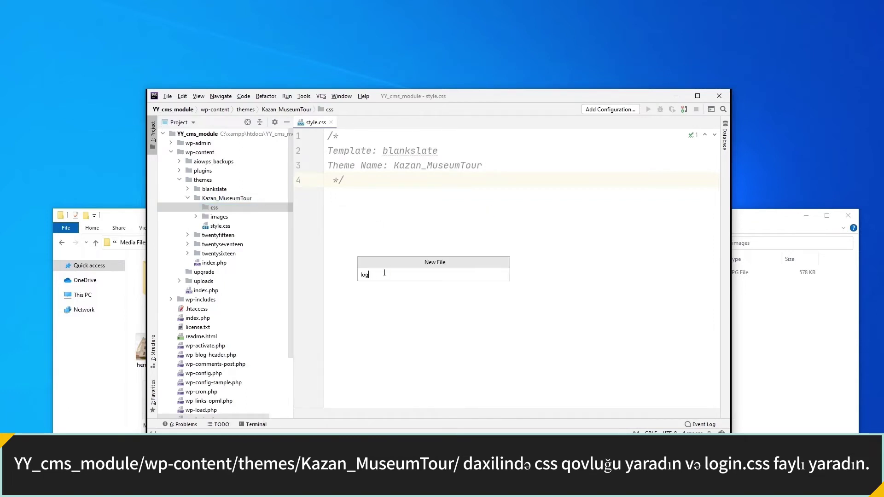
{"action": "type", "text": "in.css"}
{"action": "key", "text": "Return"}
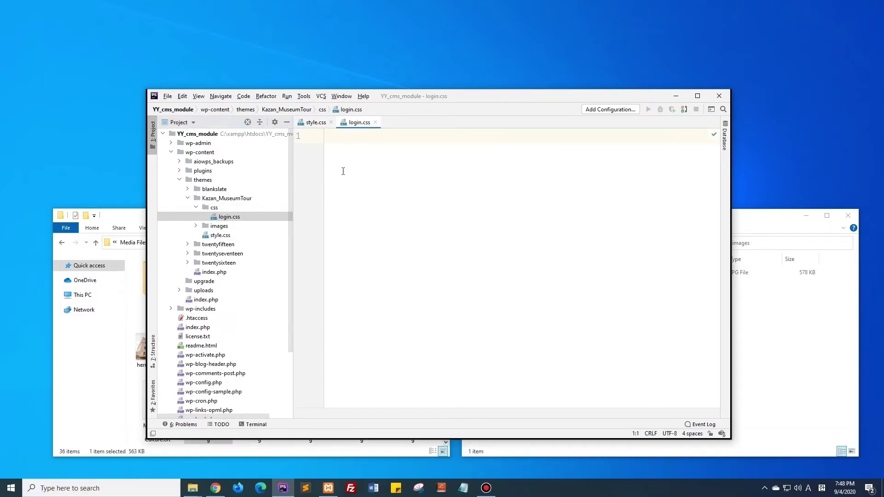
Create a functions.php file in the Kazan_MuseumTour theme folder.
{"action": "left_click", "coordinate": [245, 199]}
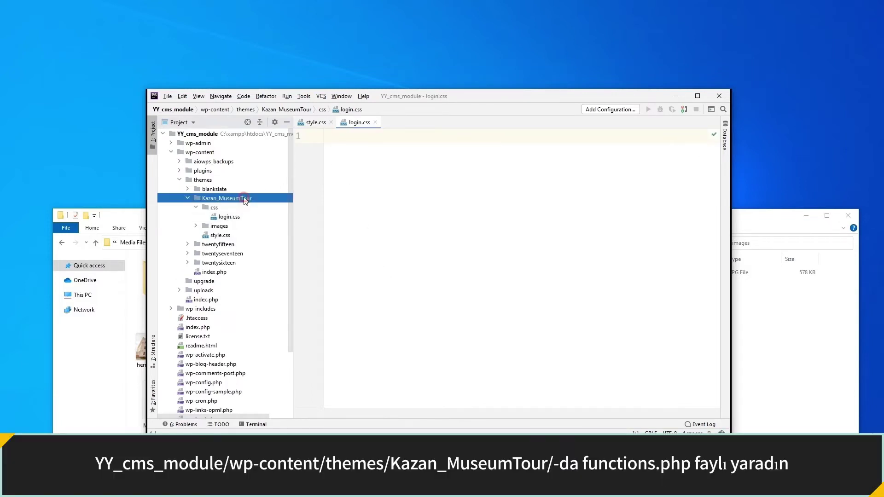
{"action": "right_click", "coordinate": [245, 199]}
{"action": "mouse_move", "coordinate": [264, 200]}
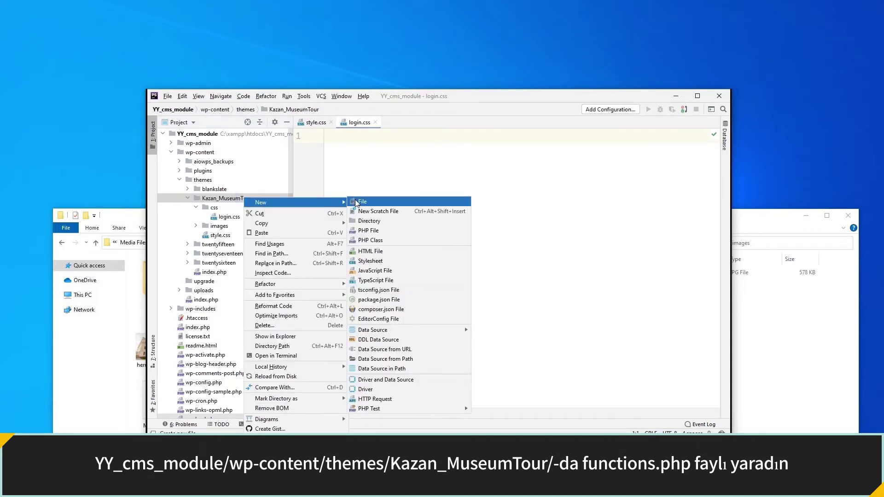
{"action": "left_click", "coordinate": [356, 200]}
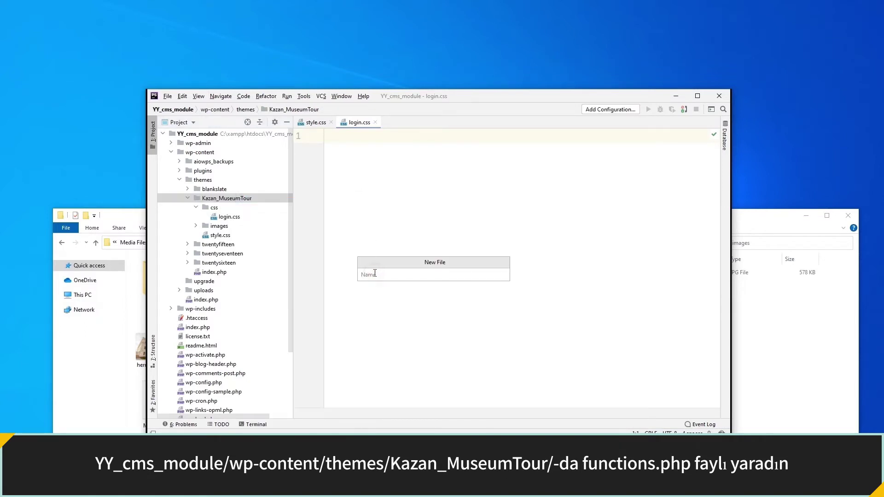
{"action": "type", "text": "functions.php"}
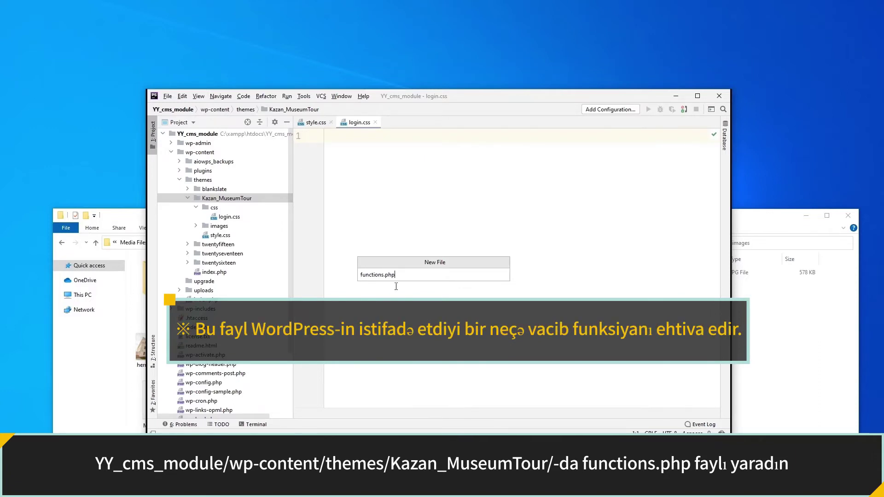
{"action": "key", "text": "Return"}
Write the <?php tag and an add_action('login_enqueue_scripts', function() {}) hook.
{"action": "type", "text": "<?php"}
{"action": "key", "text": "Return"}
{"action": "key", "text": "Return"}
{"action": "type", "text": "add_ac"}
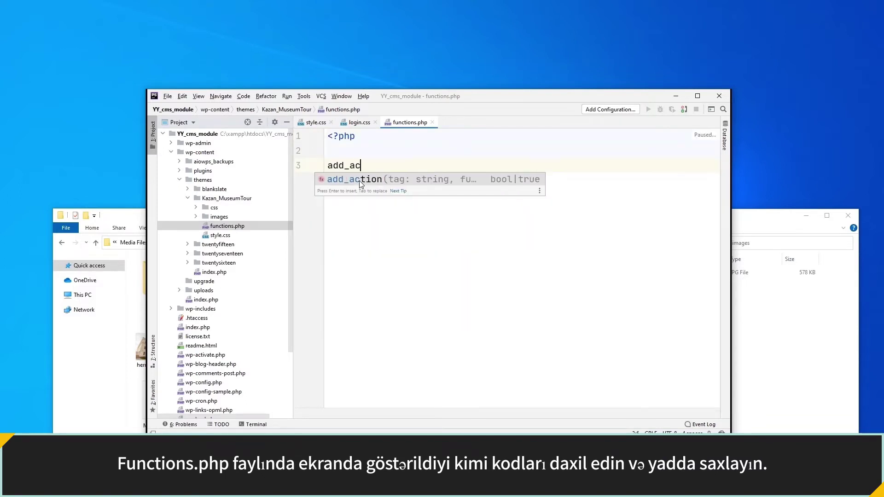
{"action": "type", "text": "tion('login_enqueu"}
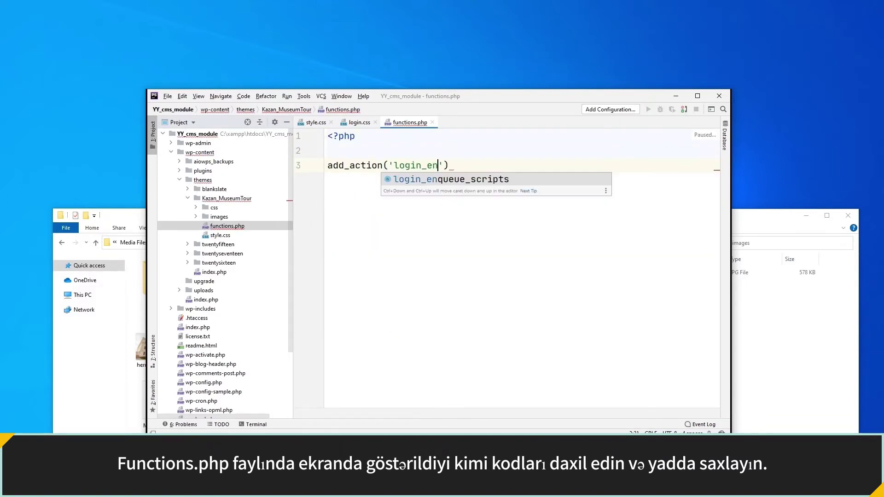
{"action": "type", "text": "e_scripts', f"}
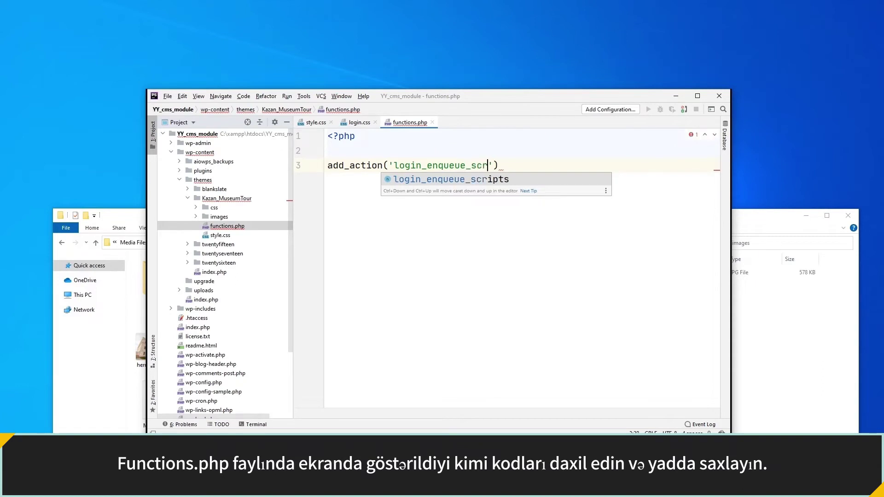
{"action": "type", "text": "unc"}
{"action": "key", "text": "Return"}
{"action": "type", "text": ") {}"}
{"action": "key", "text": "End"}
{"action": "type", "text": ";"}
{"action": "key", "text": "Left"}
{"action": "key", "text": "Left"}
{"action": "key", "text": "Left"}
{"action": "key", "text": "Return"}
Inside the hook, enqueue 'login-custom-style' from get_stylesheet_directory_uri() . '/css/login.css'.
{"action": "type", "text": "wp_enque"}
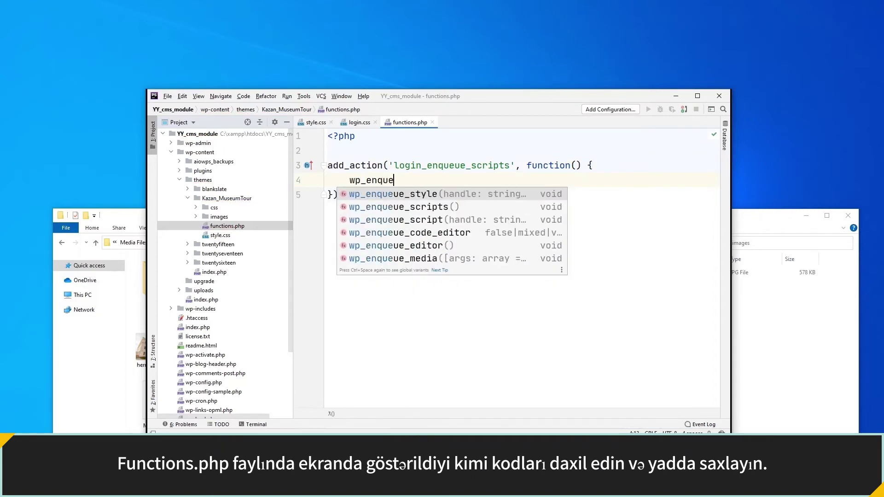
{"action": "type", "text": "ue_style('"}
{"action": "type", "text": "login"}
{"action": "type", "text": "-custom-style'"}
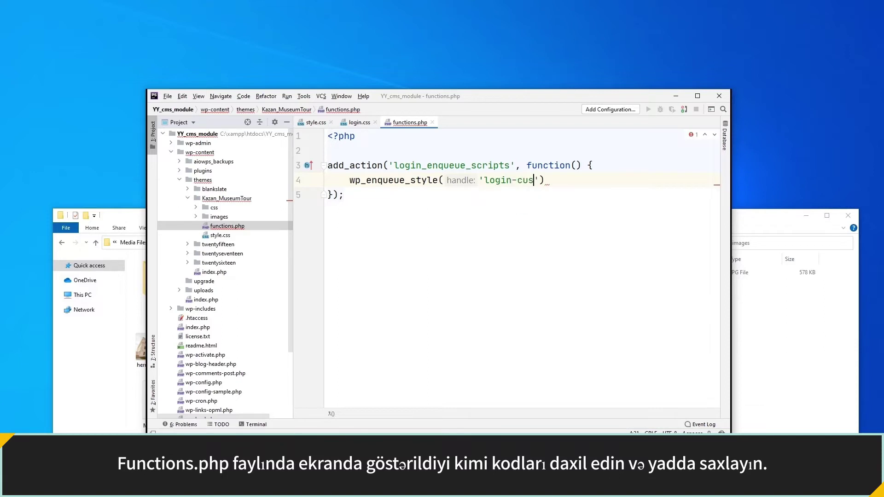
{"action": "type", "text": ","}
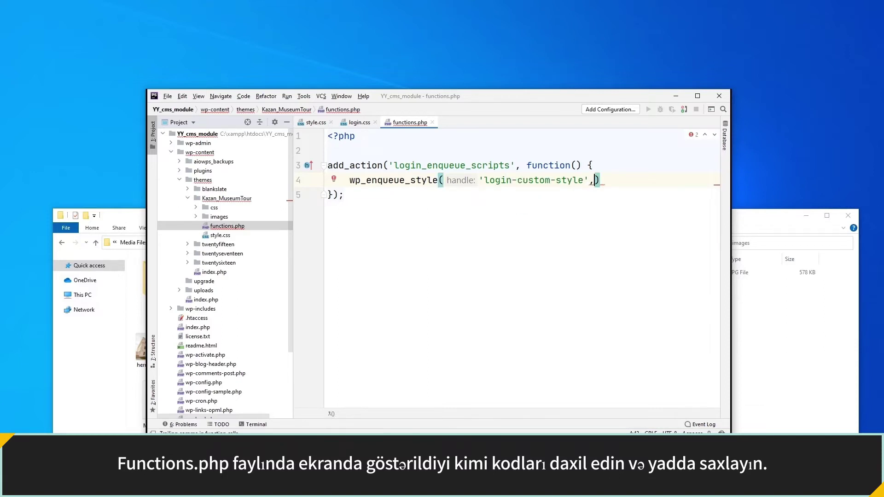
{"action": "type", "text": " get_styl"}
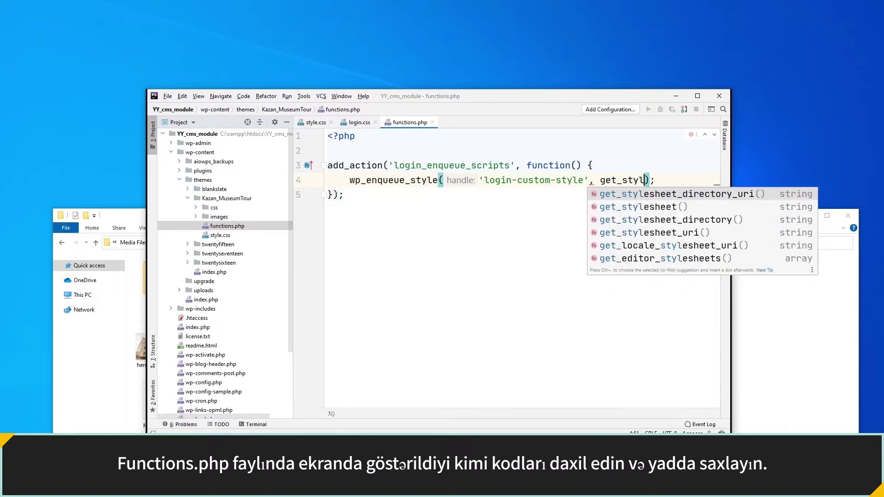
{"action": "key", "text": "Return"}
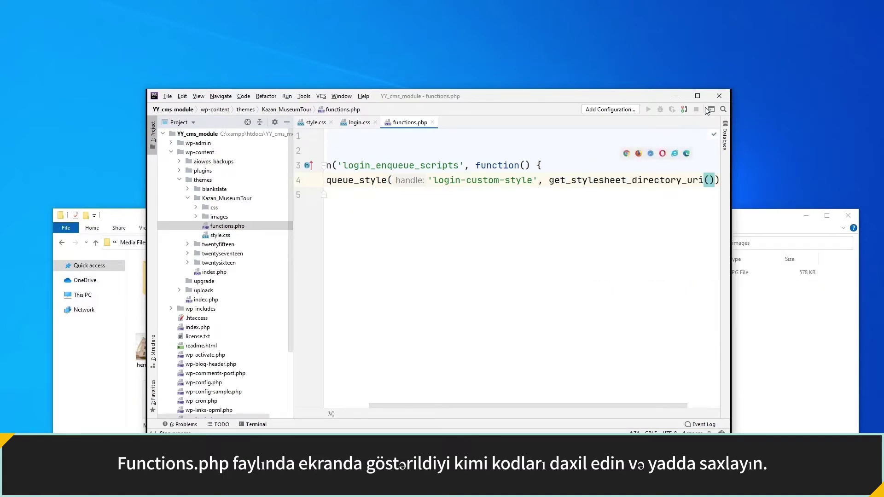
{"action": "left_click", "coordinate": [701, 98]}
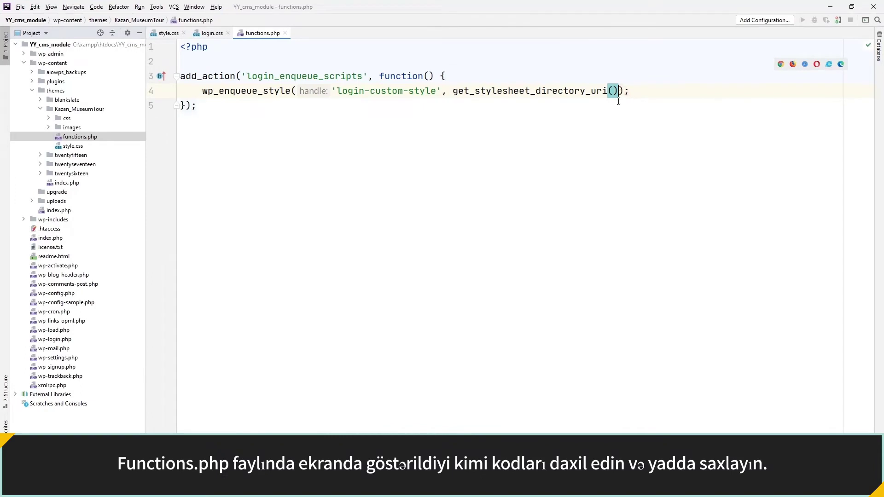
{"action": "type", "text": ". '/css/"}
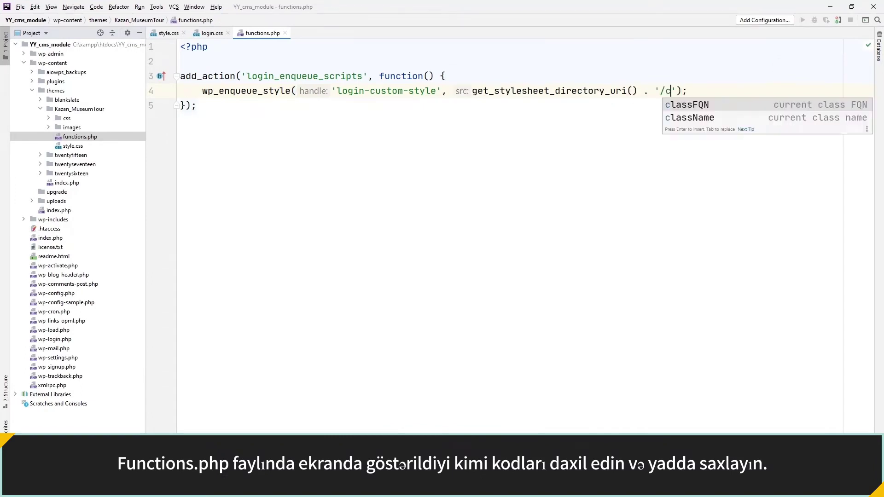
{"action": "type", "text": "login.css"}
{"action": "key", "text": "Right"}
{"action": "key", "text": "Right"}
{"action": "key", "text": "Right"}
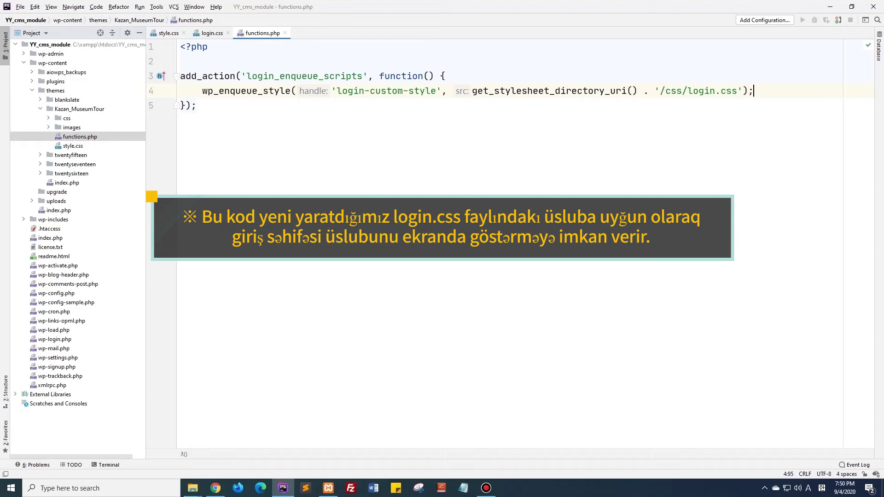
{"action": "double_click", "coordinate": [77, 119]}
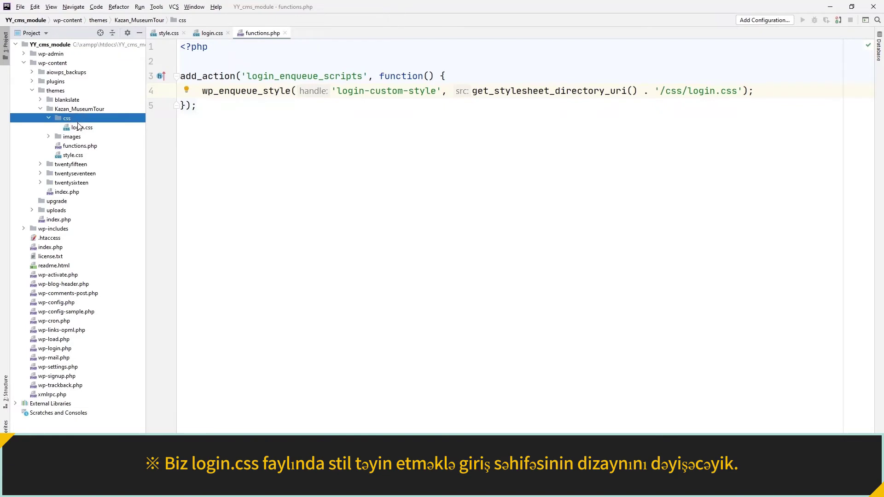
In login.css, add a body rule with background:url('../images/login.jpg') no-repeat.
{"action": "left_click", "coordinate": [79, 128]}
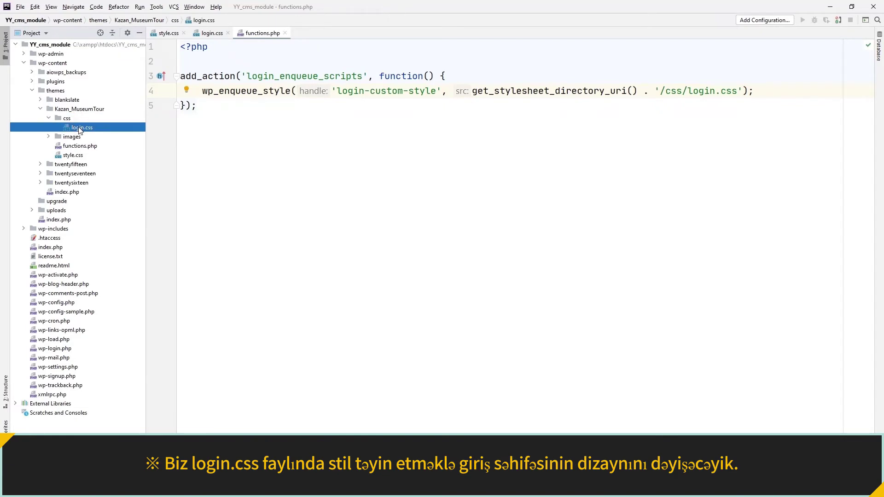
{"action": "double_click", "coordinate": [79, 128]}
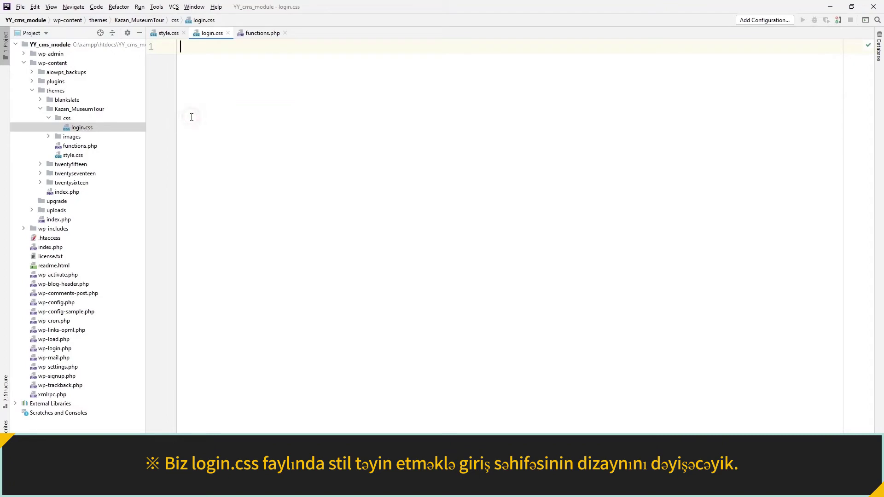
{"action": "type", "text": "body {"}
{"action": "key", "text": "Return"}
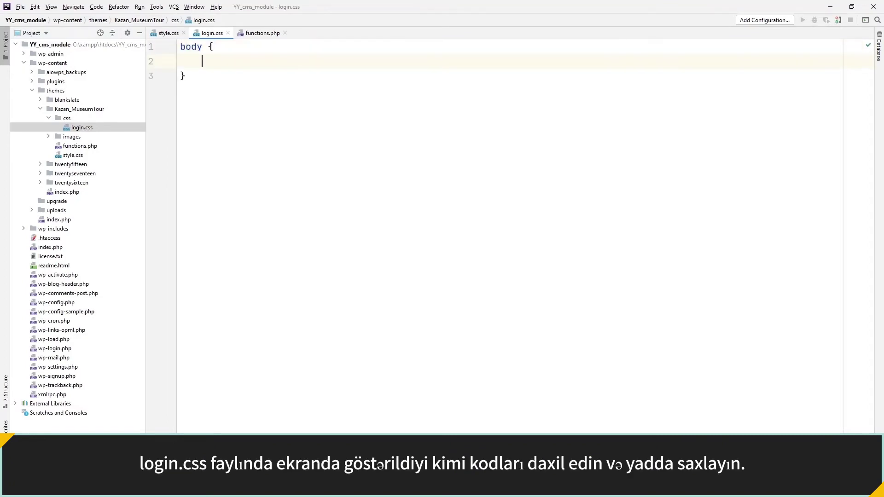
{"action": "type", "text": "backgroun"}
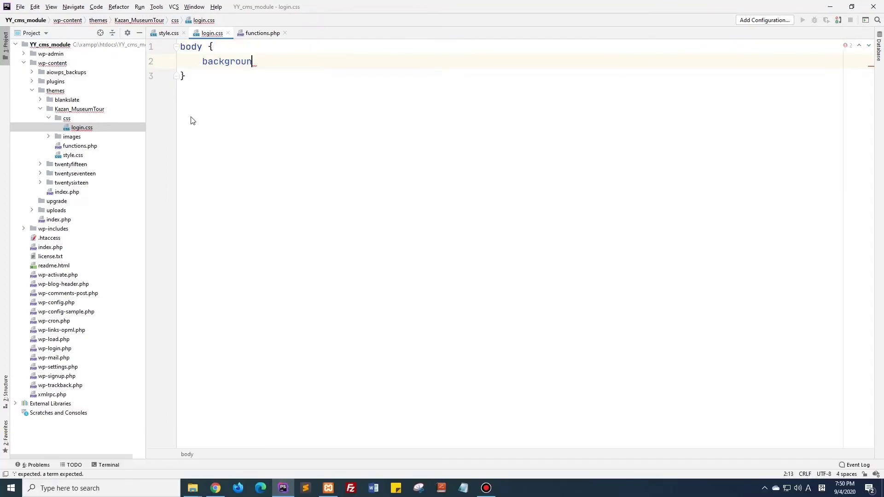
{"action": "type", "text": "d:url('"}
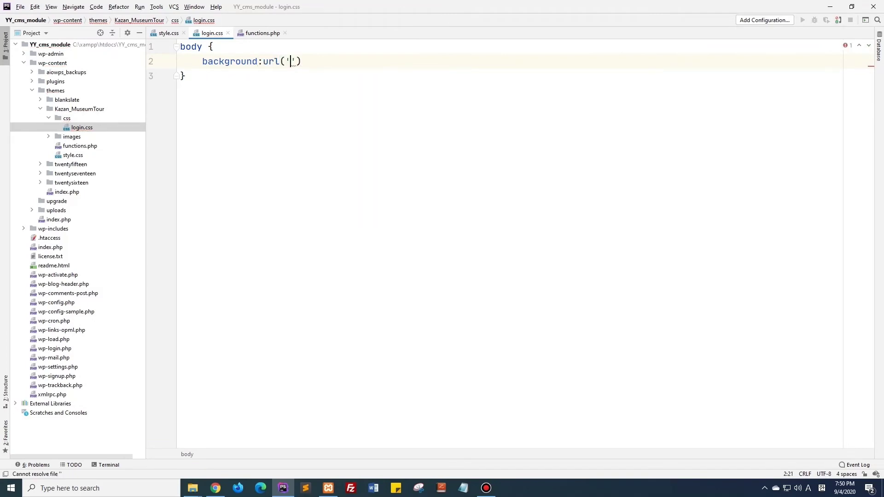
{"action": "type", "text": "../image"}
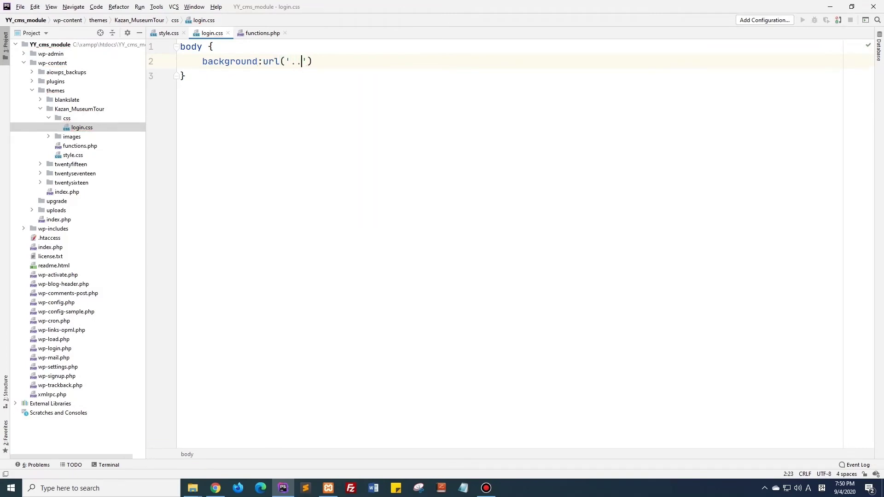
{"action": "type", "text": "s/login"}
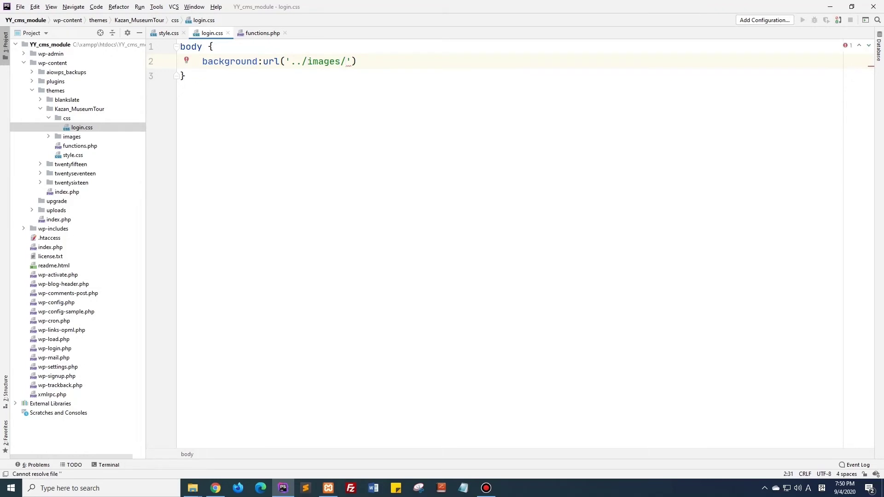
{"action": "type", "text": ".jpg') no"}
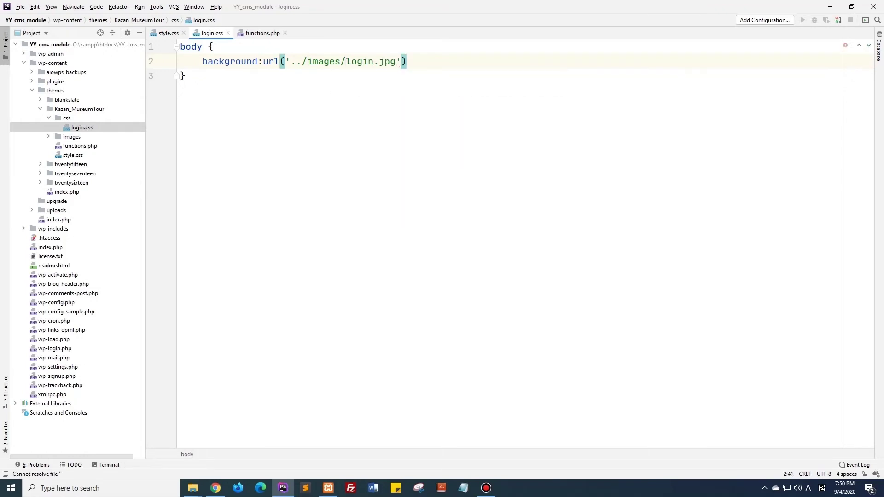
{"action": "type", "text": "-repeat ;"}
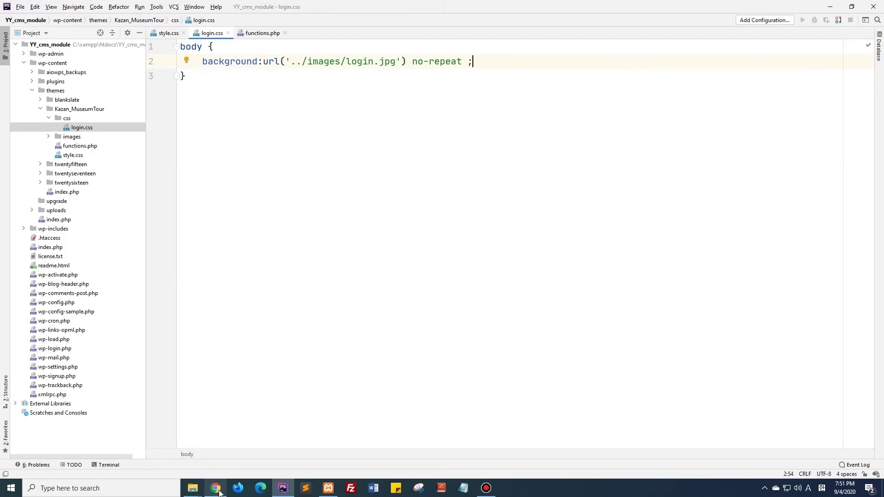
Log out of the WordPress admin via Howdy, admin, then return to login.css in PhpStorm.
{"action": "mouse_move", "coordinate": [216, 488]}
{"action": "left_click", "coordinate": [223, 461]}
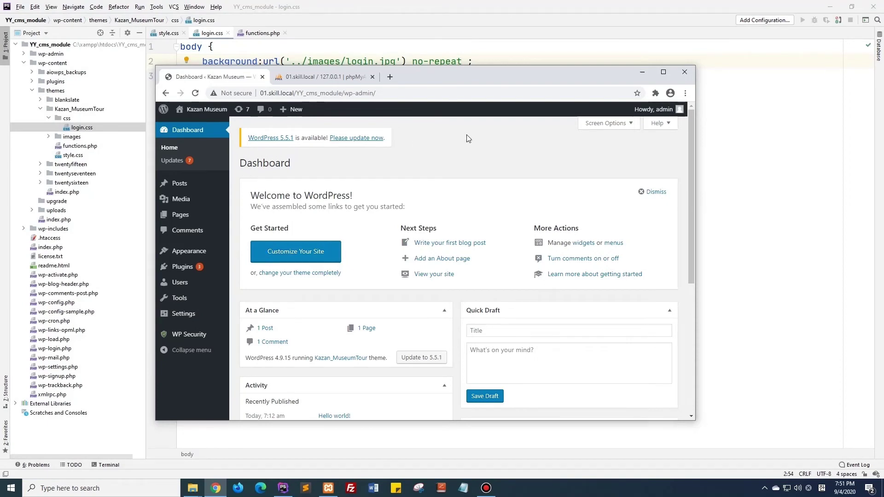
{"action": "mouse_move", "coordinate": [651, 120]}
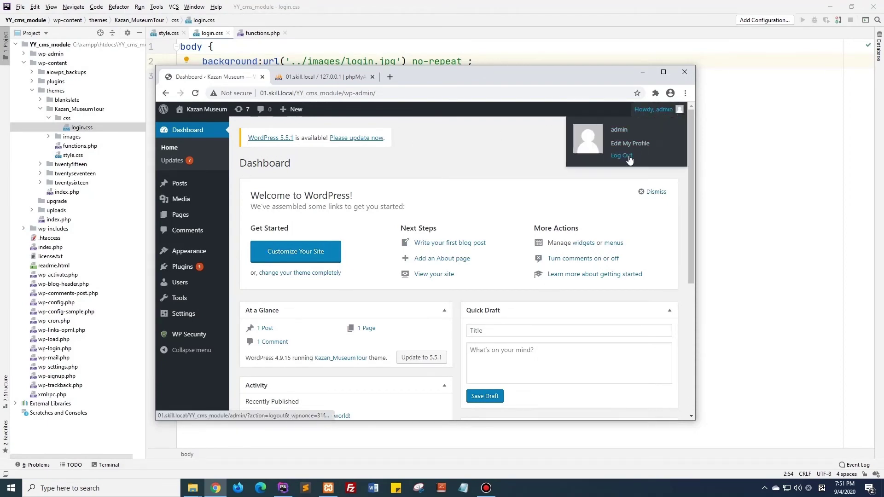
{"action": "left_click", "coordinate": [628, 156]}
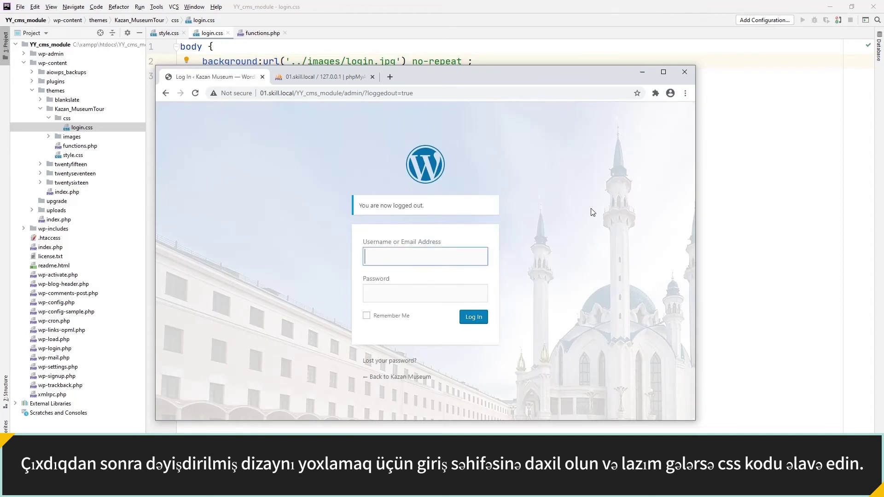
{"action": "left_click", "coordinate": [703, 174]}
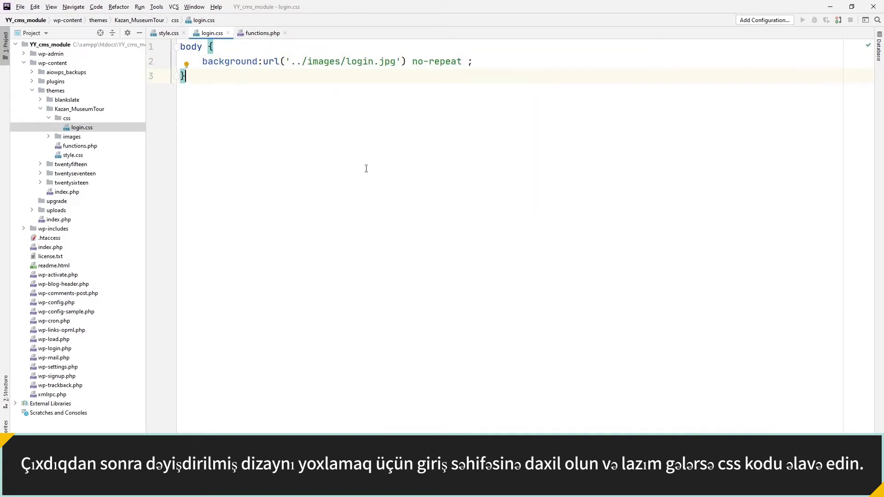
Add an h1 { display: none; } rule to login.css and reload the login page to confirm.
{"action": "key", "text": "Return"}
{"action": "key", "text": "Return"}
{"action": "type", "text": "h1 {"}
{"action": "key", "text": "Return"}
{"action": "type", "text": "display: none;"}
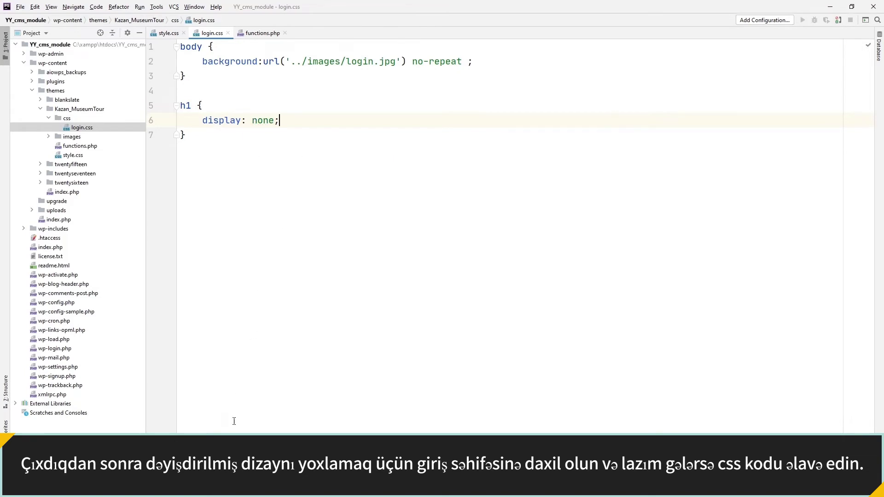
{"action": "key", "text": "alt+Tab"}
{"action": "left_click", "coordinate": [195, 93]}
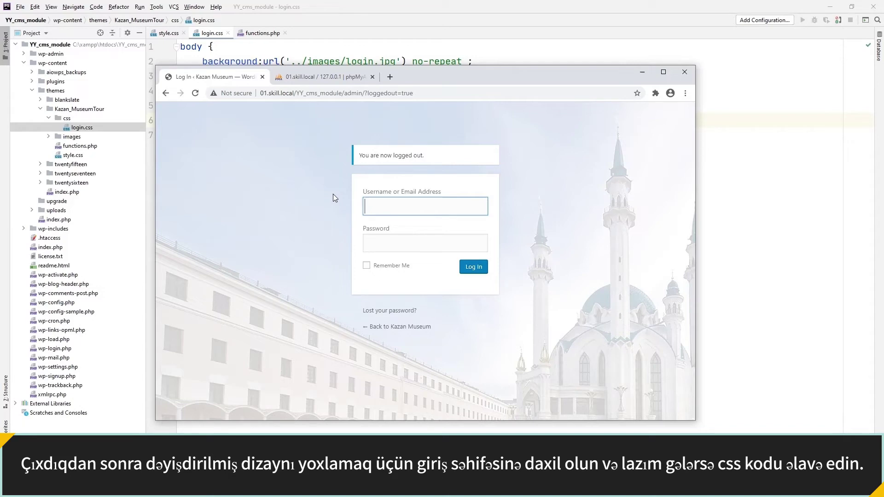
Maximize the browser and log in with the admin username and password.
{"action": "double_click", "coordinate": [429, 79]}
{"action": "left_click", "coordinate": [429, 162]}
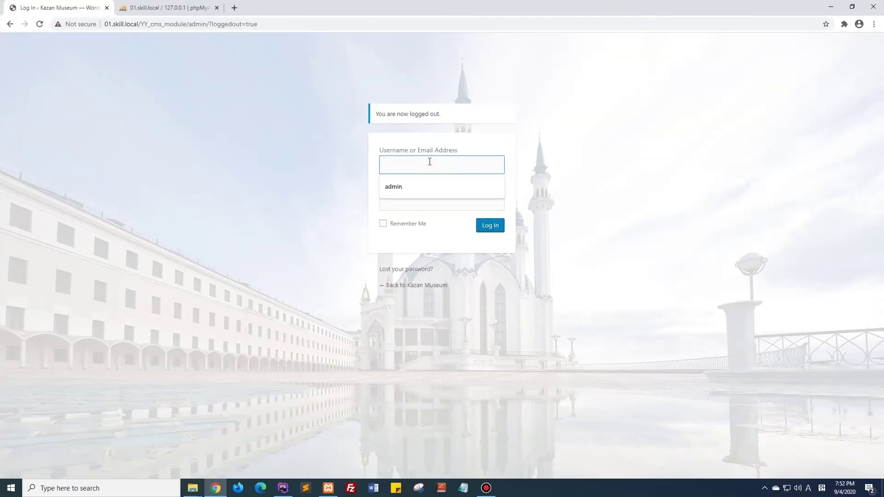
{"action": "type", "text": "admin"}
{"action": "key", "text": "Tab"}
{"action": "type", "text": "admin"}
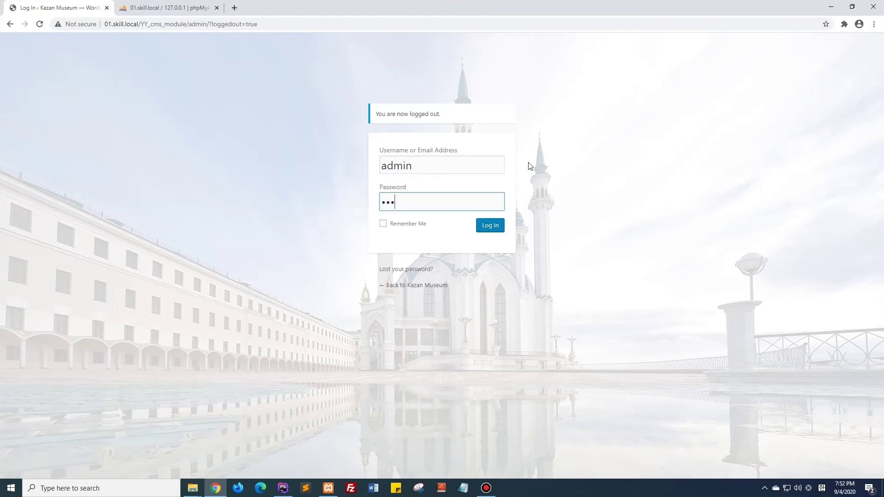
{"action": "left_click", "coordinate": [490, 226]}
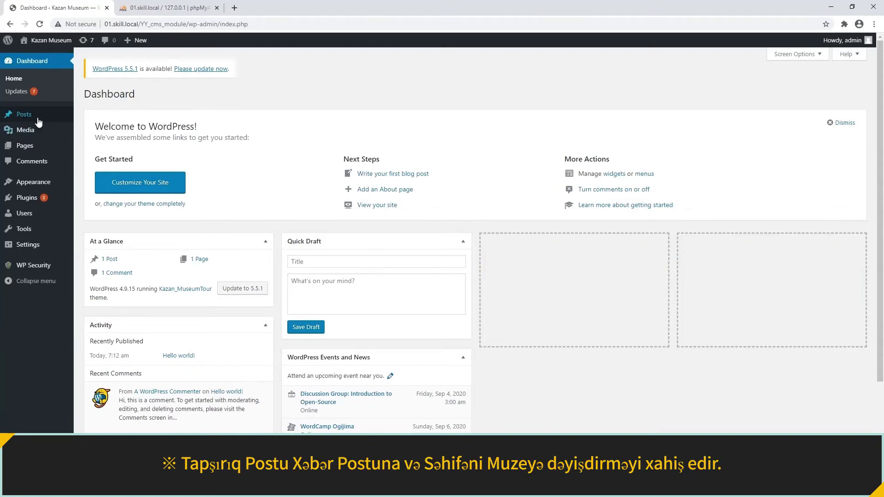
Review the Posts list showing only 'Hello world!', then bring PhpStorm forward.
{"action": "left_click", "coordinate": [39, 118]}
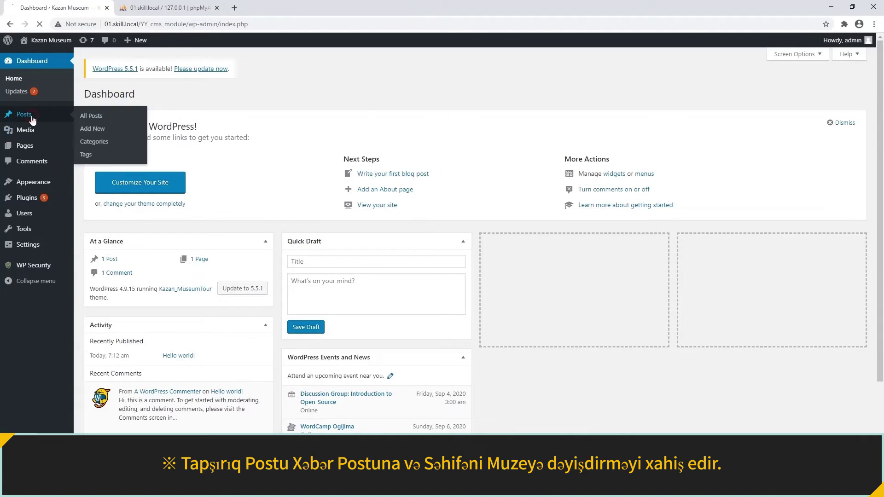
{"action": "left_click_drag", "start_coordinate": [79, 92], "coordinate": [133, 98]}
{"action": "left_click", "coordinate": [154, 95]}
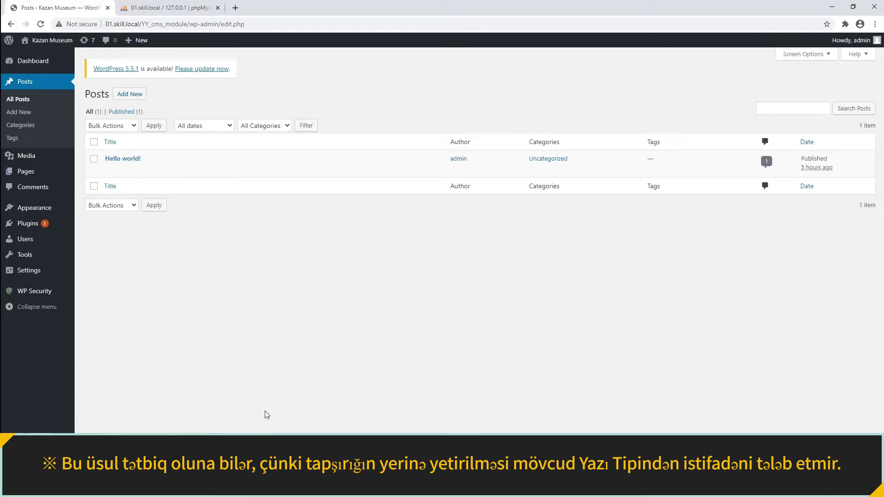
{"action": "left_click", "coordinate": [281, 487]}
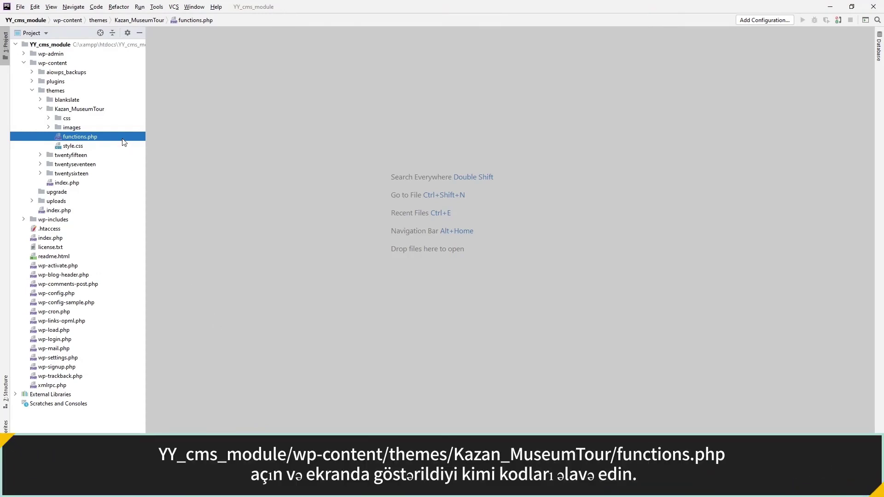
Paste the init hook renaming Posts to 'News Post' and Pages to 'Museum' into functions.php.
{"action": "double_click", "coordinate": [122, 138]}
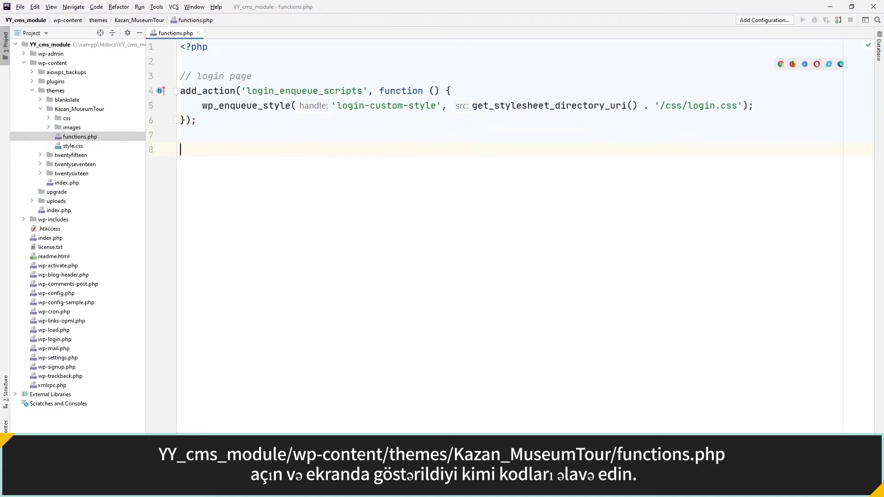
{"action": "type", "text": "// post -> news post // page -> museum add_action('init', function () {     $post = get_post_type_object('post');     foreach ($post->labels as $key => $value) {         $value = str_replace('Post', 'News Post', $value);         $value = str_replace('post', 'news post', $value);         $post->labels->{$key} = $value;     }      $page = get_post_type_object('page');     foreach ($page->labels as $key => $value) {         $value = str_replace('Page', 'Museum', $value);         $value = str_replace('page', 'museum', $value);         $page->labels->{$key} = $value;     } });"}
{"action": "left_click", "coordinate": [411, 357]}
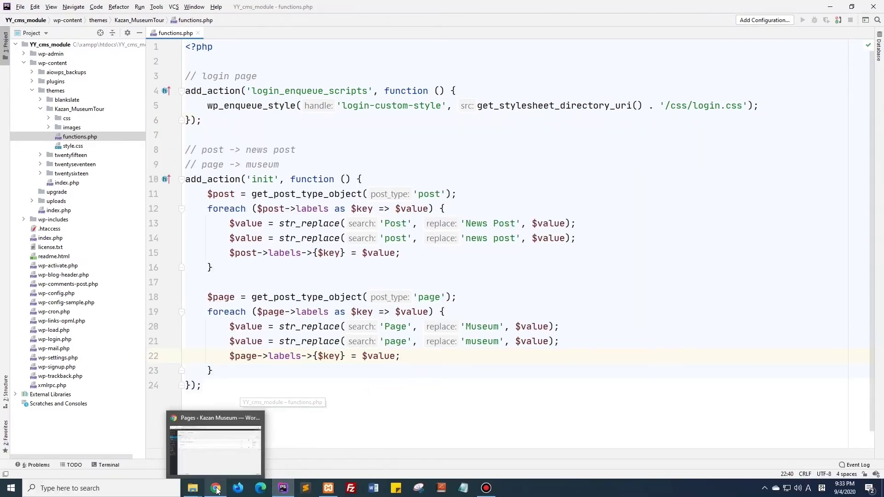
{"action": "left_click", "coordinate": [244, 487]}
Reload the admin to see Pages relabelled as Museums, then start an Add New Museum page.
{"action": "left_click", "coordinate": [40, 24]}
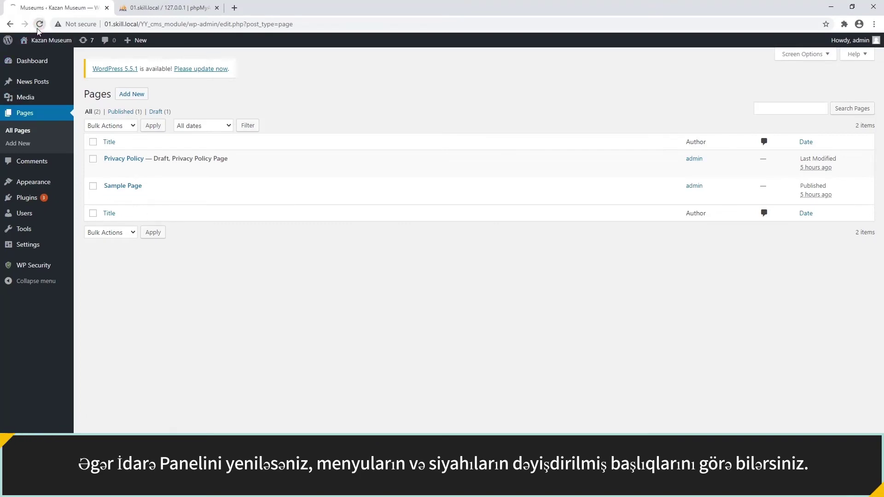
{"action": "left_click", "coordinate": [87, 94]}
{"action": "double_click", "coordinate": [87, 94]}
{"action": "left_click", "coordinate": [185, 108]}
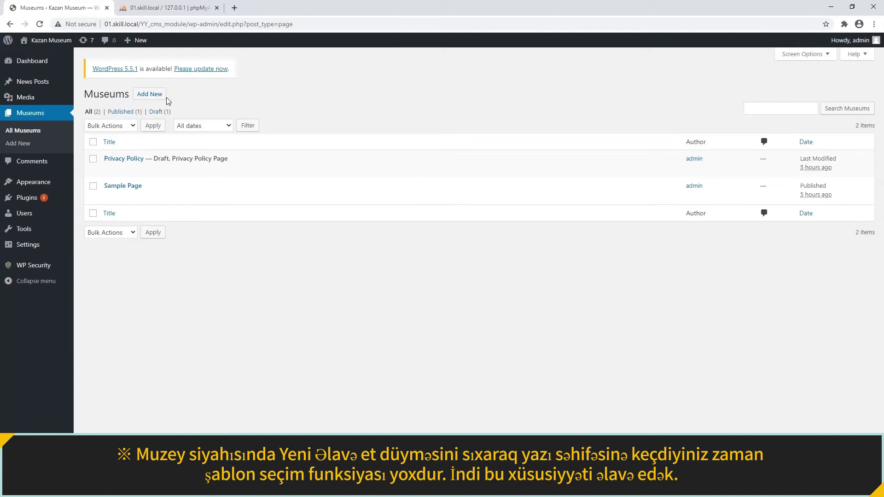
{"action": "left_click", "coordinate": [162, 99]}
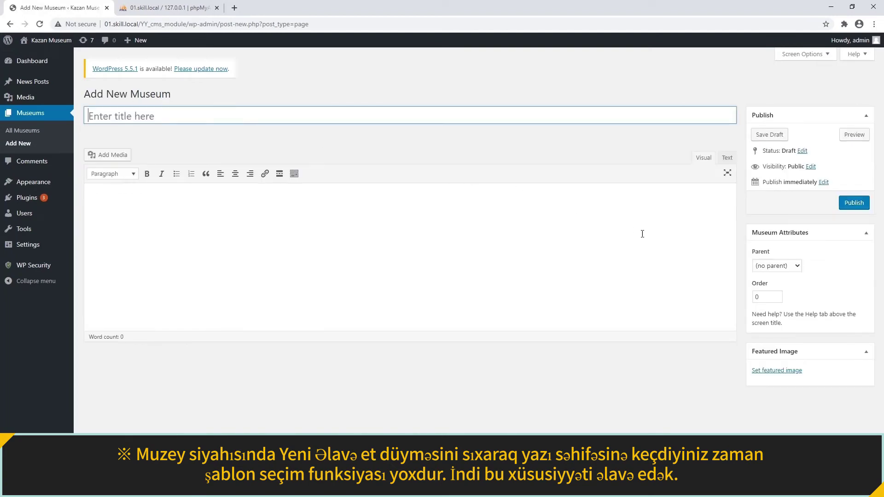
{"action": "left_click", "coordinate": [781, 289]}
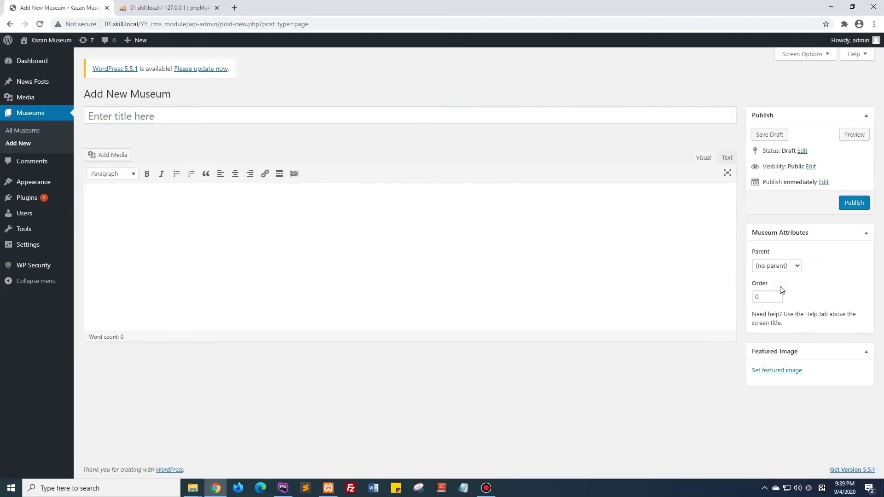
Create a new file template-selected-museum.php inside the Kazan_MuseumTour theme folder.
{"action": "mouse_move", "coordinate": [282, 486]}
{"action": "left_click", "coordinate": [281, 468]}
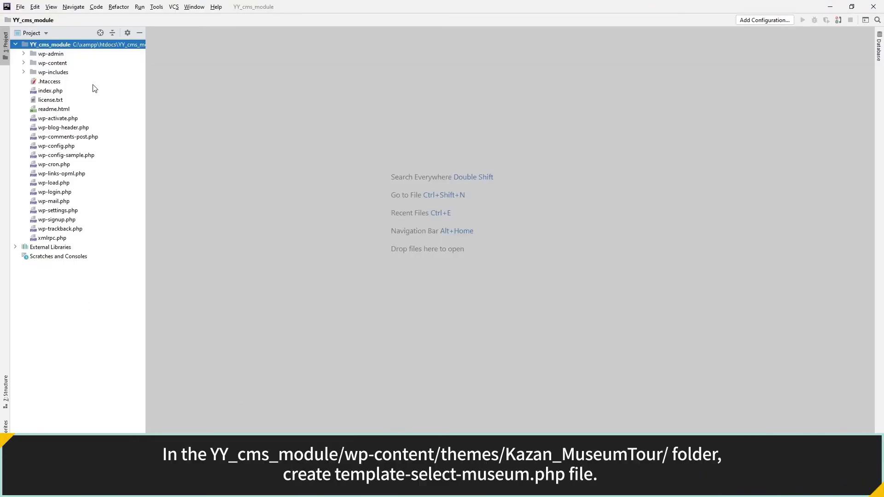
{"action": "double_click", "coordinate": [84, 65]}
{"action": "left_click", "coordinate": [83, 92]}
{"action": "double_click", "coordinate": [83, 92]}
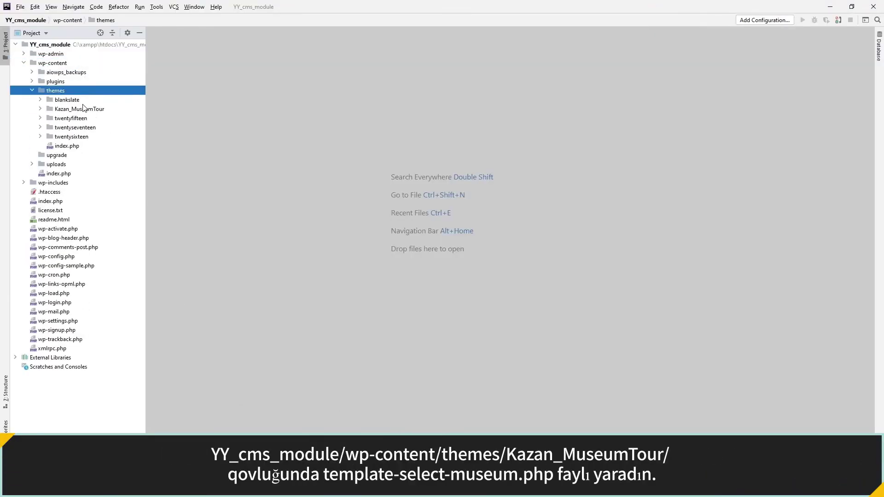
{"action": "double_click", "coordinate": [83, 109]}
{"action": "right_click", "coordinate": [85, 110]}
{"action": "mouse_move", "coordinate": [88, 116]}
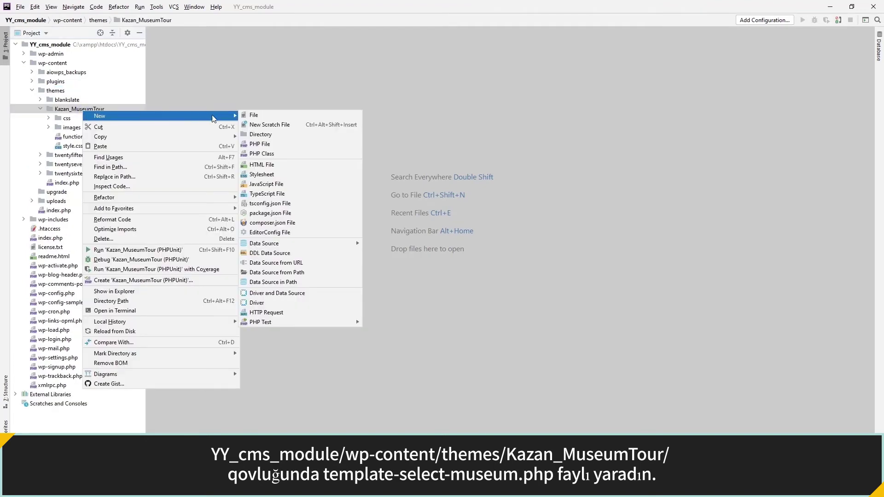
{"action": "left_click", "coordinate": [246, 117]}
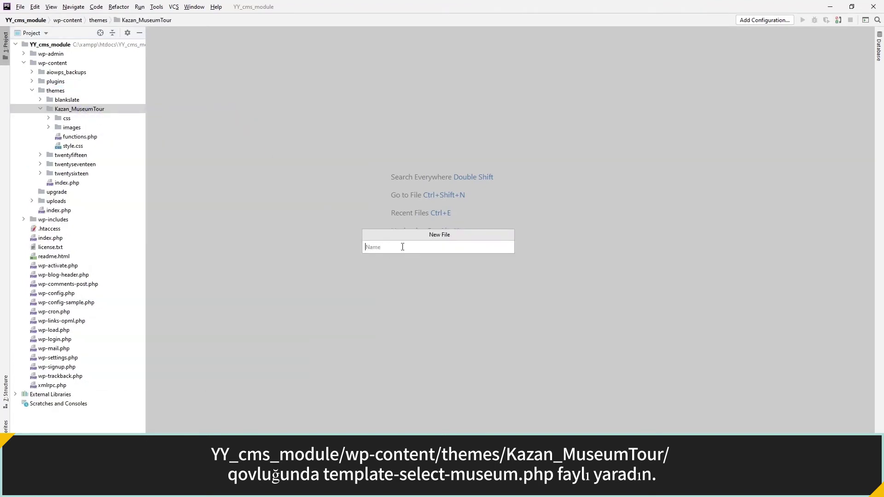
{"action": "type", "text": "template"}
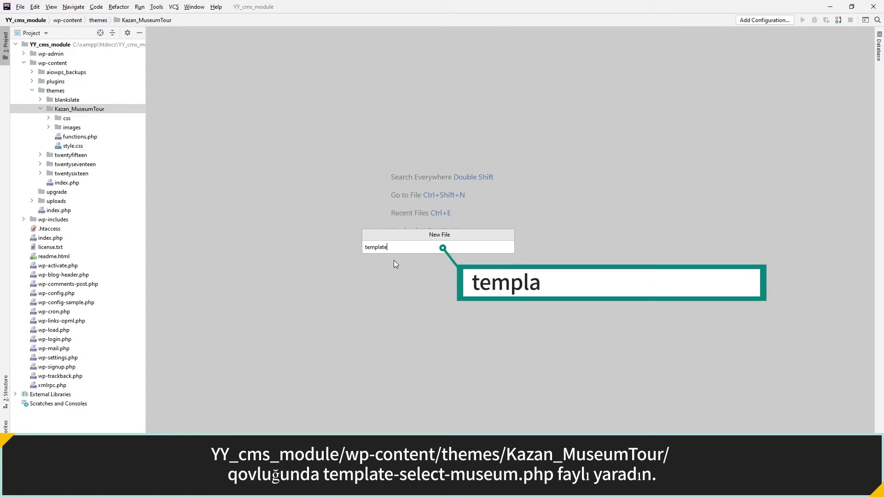
{"action": "type", "text": "-selected-museum.php"}
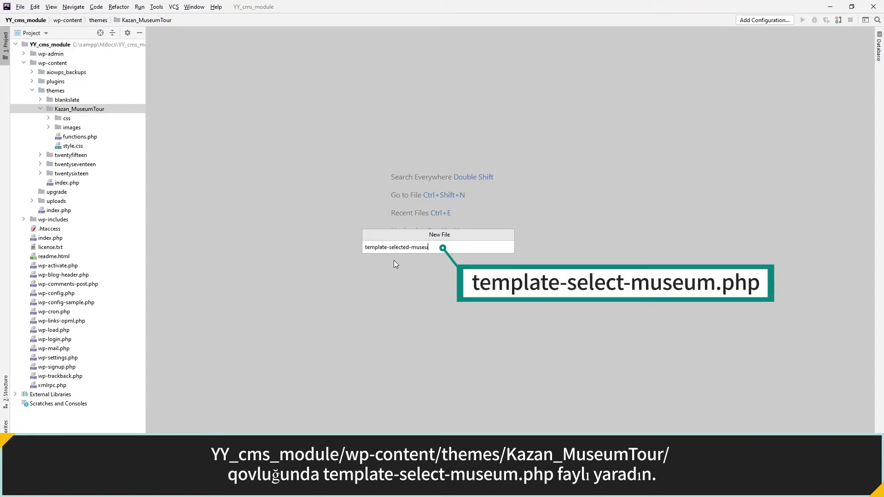
{"action": "key", "text": "Return"}
Give the file a <?php /* Template Name: Selected Museum header comment.
{"action": "type", "text": "<"}
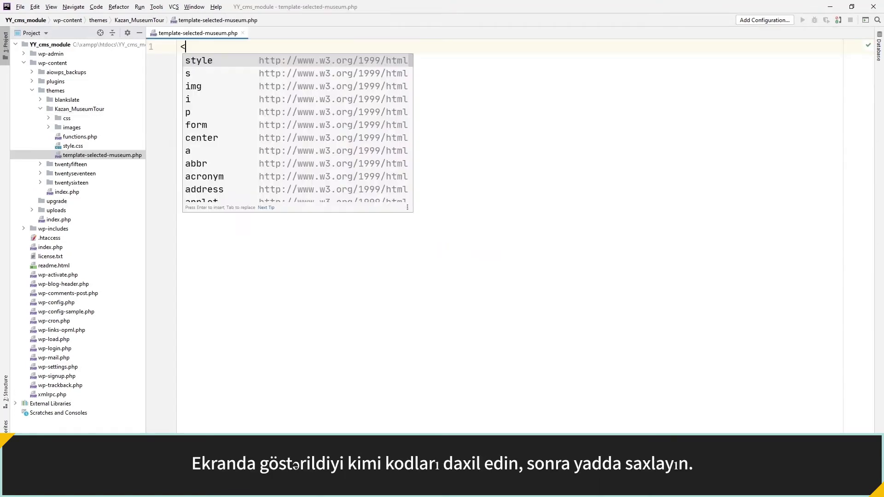
{"action": "type", "text": "?php /*"}
{"action": "key", "text": "Return"}
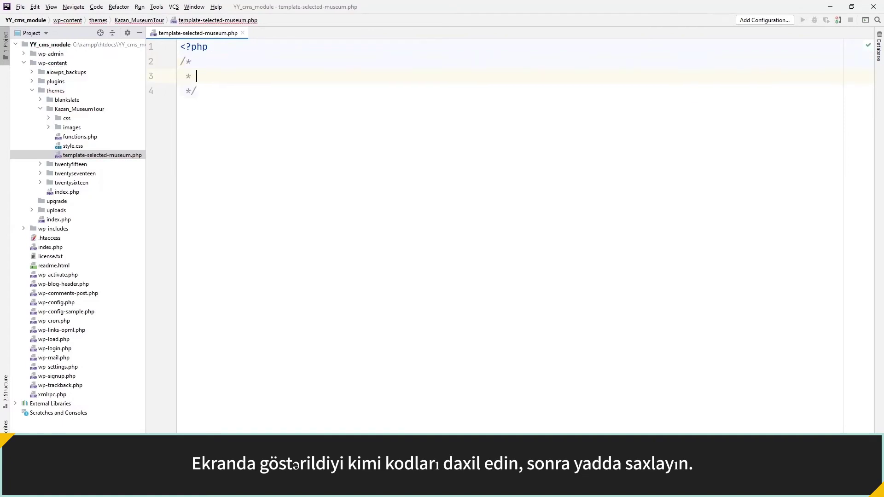
{"action": "type", "text": "Template Name: Se"}
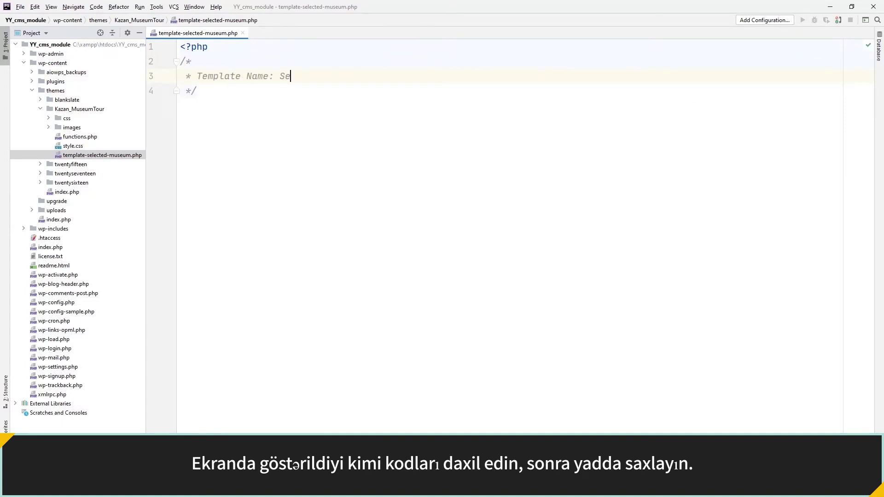
{"action": "type", "text": "lected Museum"}
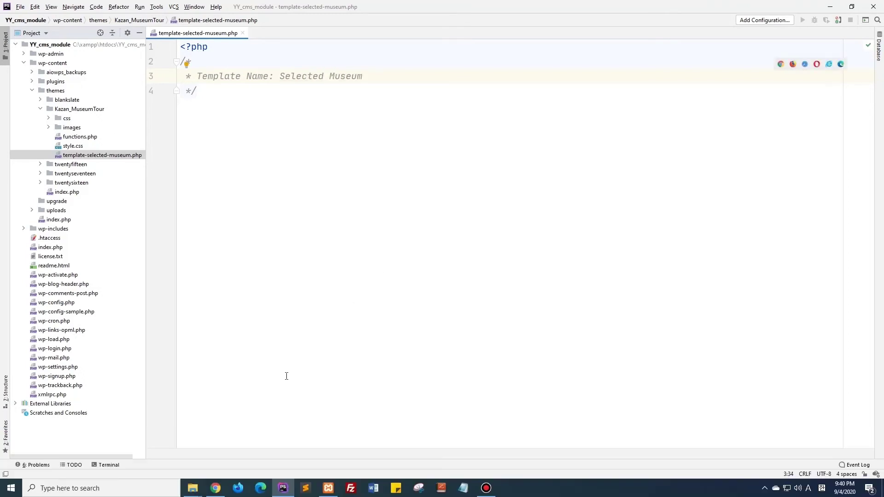
{"action": "left_click", "coordinate": [222, 457]}
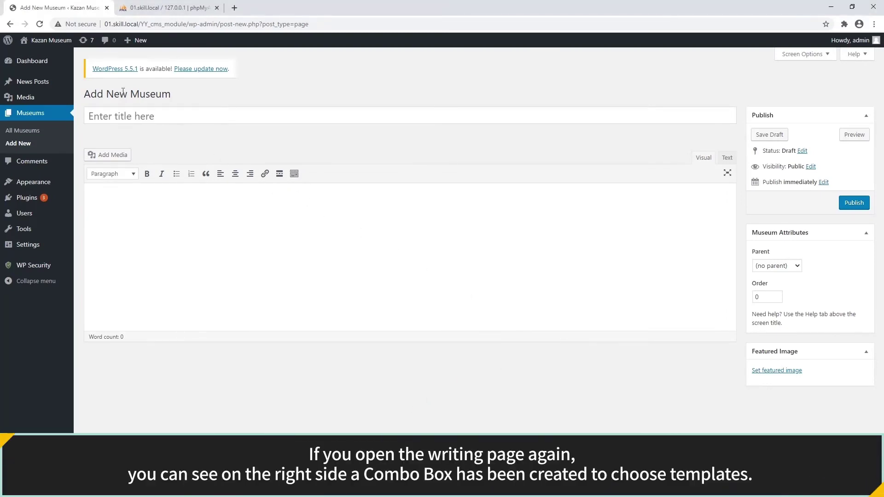
Confirm Selected Museum appears under Template, trash Privacy Policy, and open mediafiles-museums.
{"action": "left_click", "coordinate": [40, 24]}
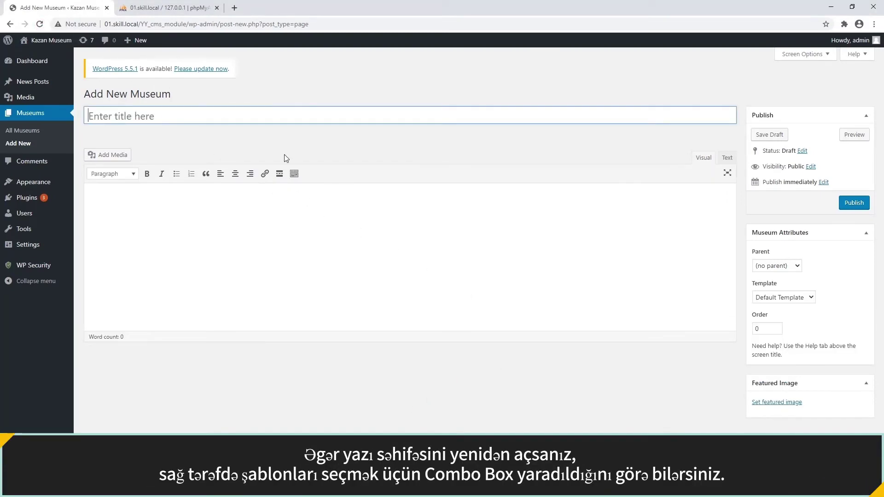
{"action": "left_click", "coordinate": [792, 297]}
{"action": "left_click", "coordinate": [790, 317]}
{"action": "left_click", "coordinate": [788, 298]}
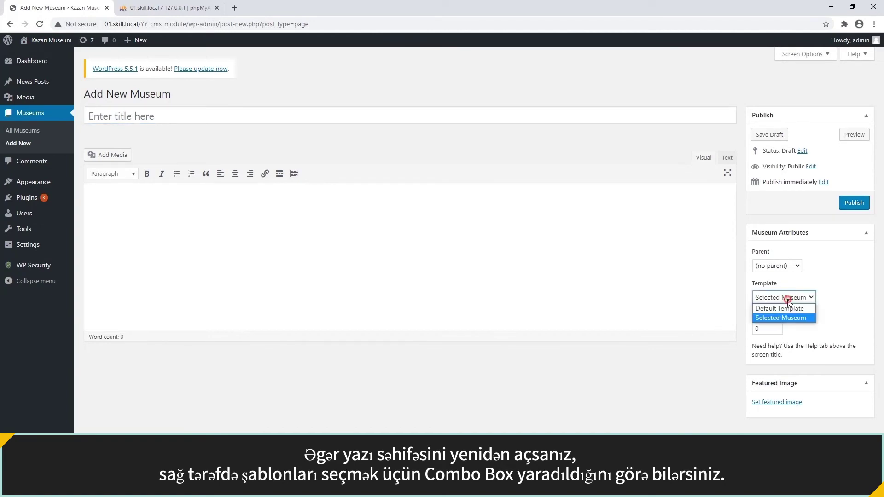
{"action": "left_click", "coordinate": [785, 309]}
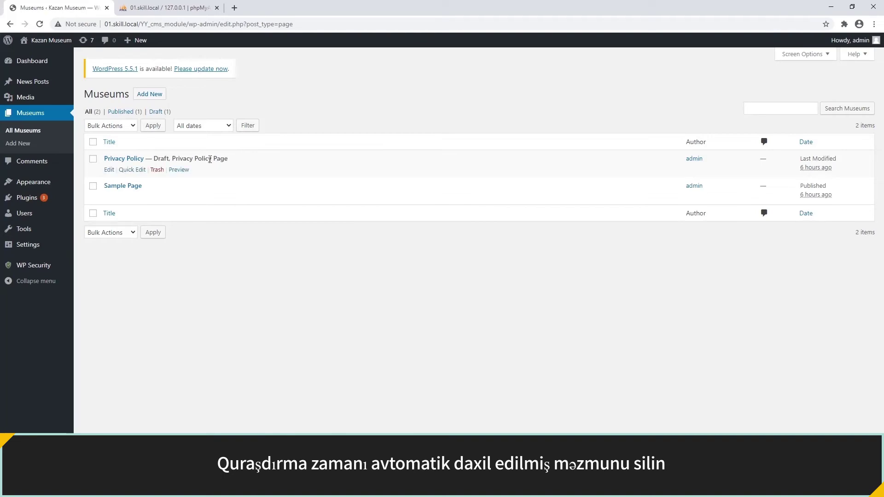
{"action": "left_click", "coordinate": [157, 169]}
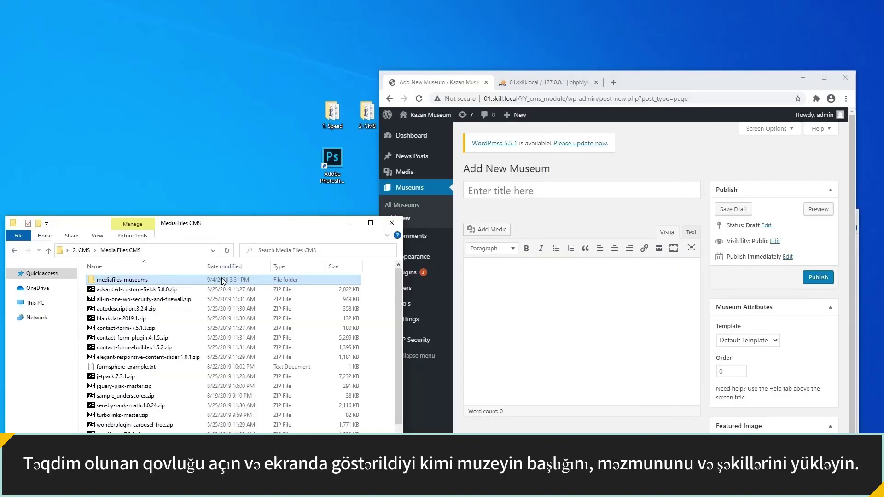
{"action": "double_click", "coordinate": [222, 278]}
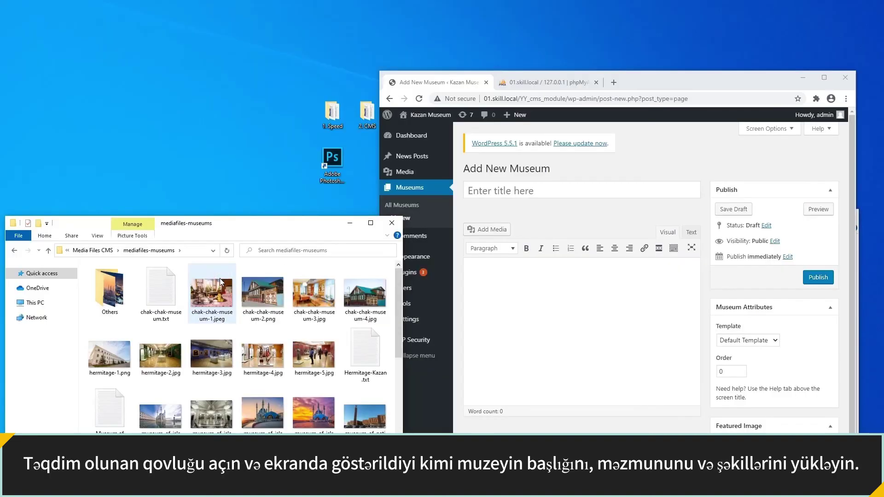
Copy the title chak-chak-museum from chak-chak-museum.txt into the museum title field.
{"action": "double_click", "coordinate": [166, 289]}
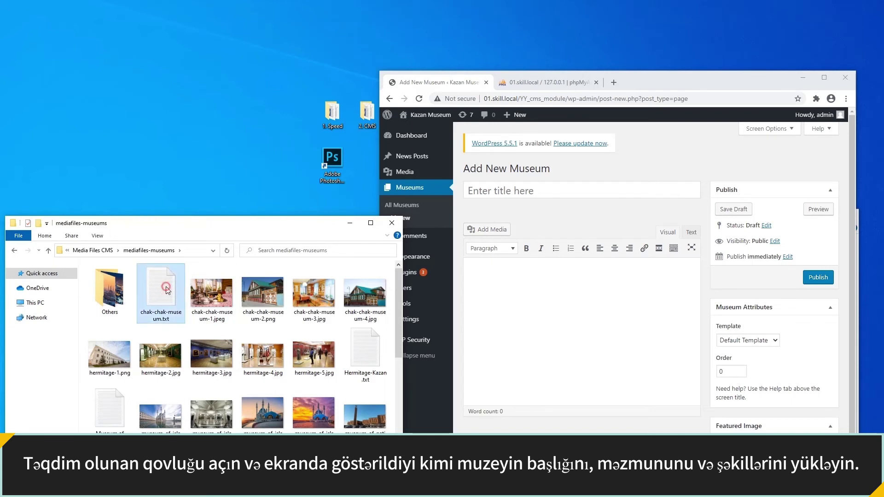
{"action": "left_click_drag", "start_coordinate": [105, 30], "coordinate": [9, 31]}
{"action": "right_click", "coordinate": [29, 32]}
{"action": "left_click", "coordinate": [46, 58]}
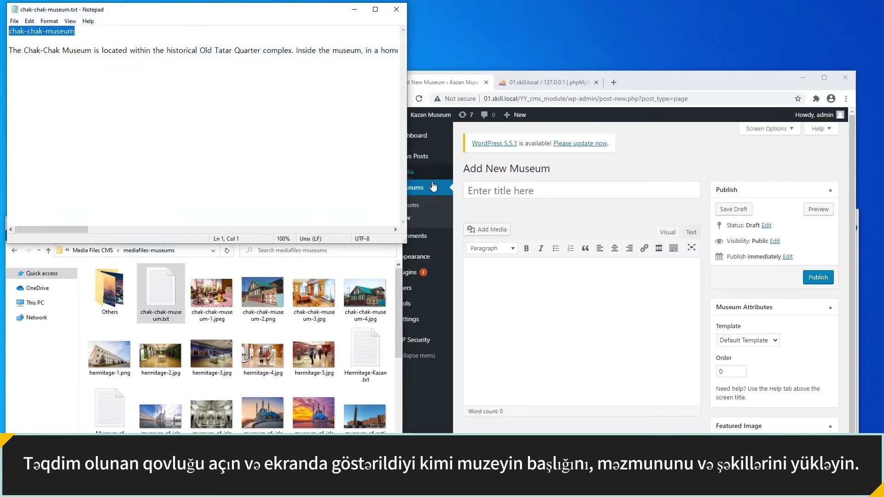
{"action": "left_click", "coordinate": [482, 191]}
{"action": "right_click", "coordinate": [481, 190]}
{"action": "left_click", "coordinate": [506, 258]}
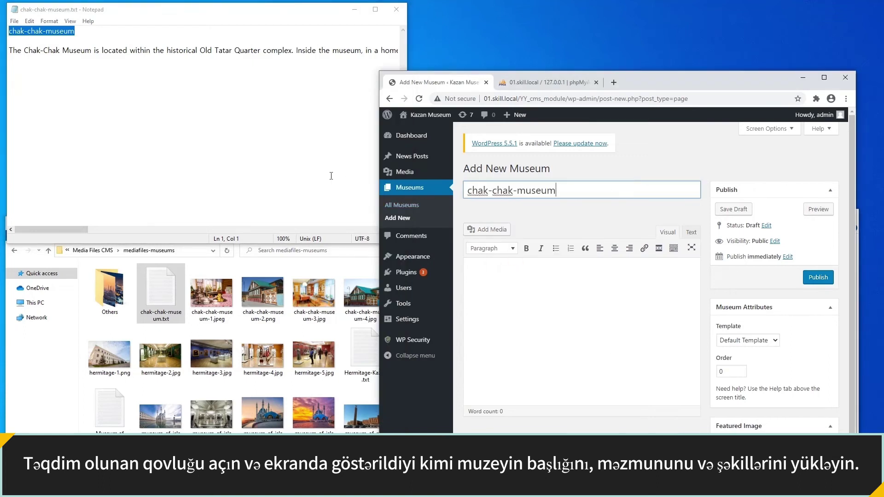
Copy the museum description from the text file into the page body.
{"action": "left_click", "coordinate": [9, 52]}
{"action": "key", "text": "shift+End"}
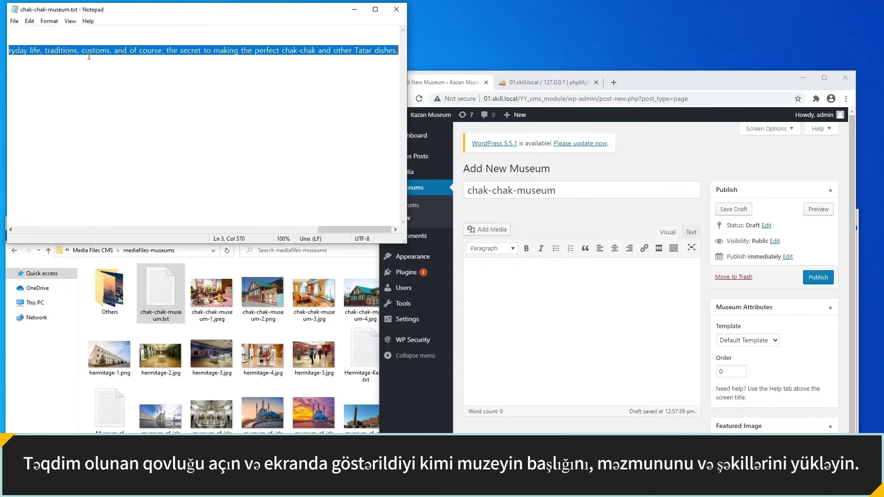
{"action": "right_click", "coordinate": [93, 54]}
{"action": "left_click", "coordinate": [115, 81]}
{"action": "left_click", "coordinate": [470, 275]}
{"action": "right_click", "coordinate": [471, 275]}
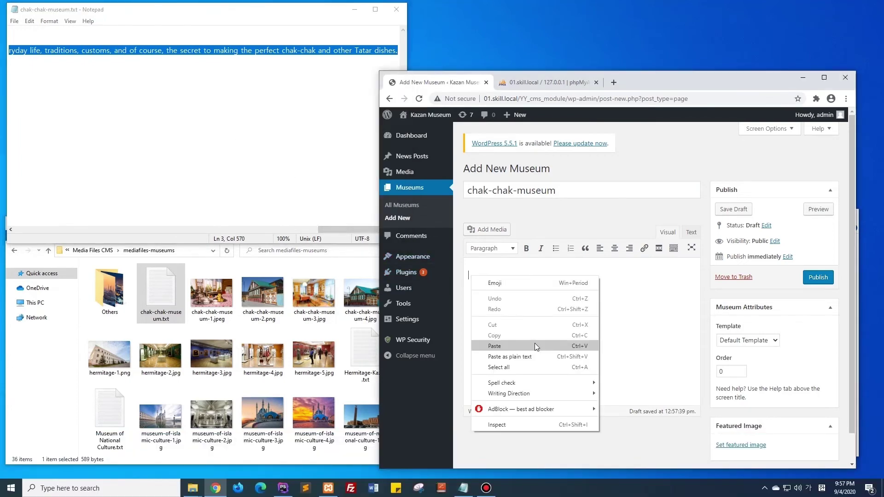
{"action": "left_click", "coordinate": [494, 346]}
Apply the Selected Museum template, set chak-chak-museum-2.png as featured image, and publish.
{"action": "left_click", "coordinate": [720, 343]}
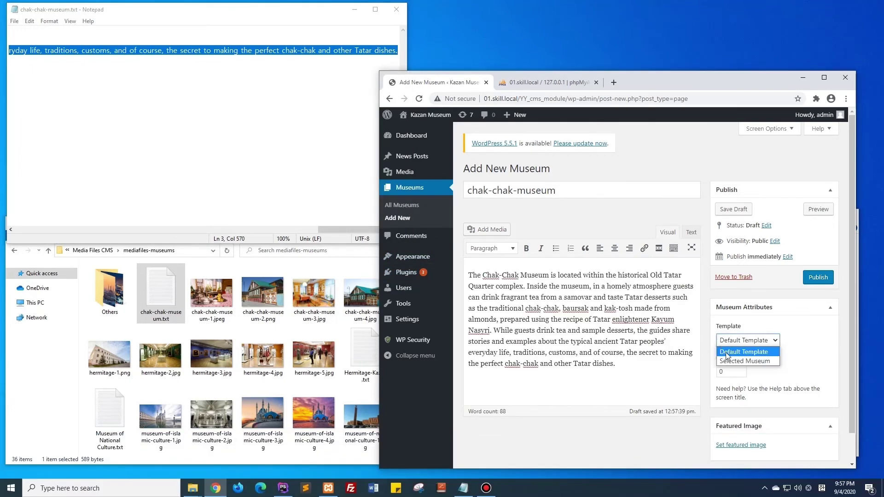
{"action": "left_click", "coordinate": [732, 361]}
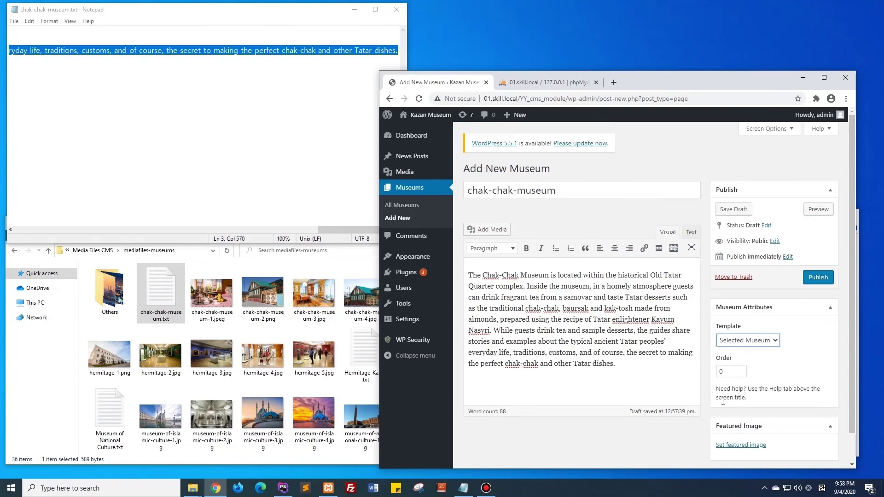
{"action": "left_click", "coordinate": [749, 445]}
{"action": "left_click_drag", "start_coordinate": [264, 316], "coordinate": [479, 334]}
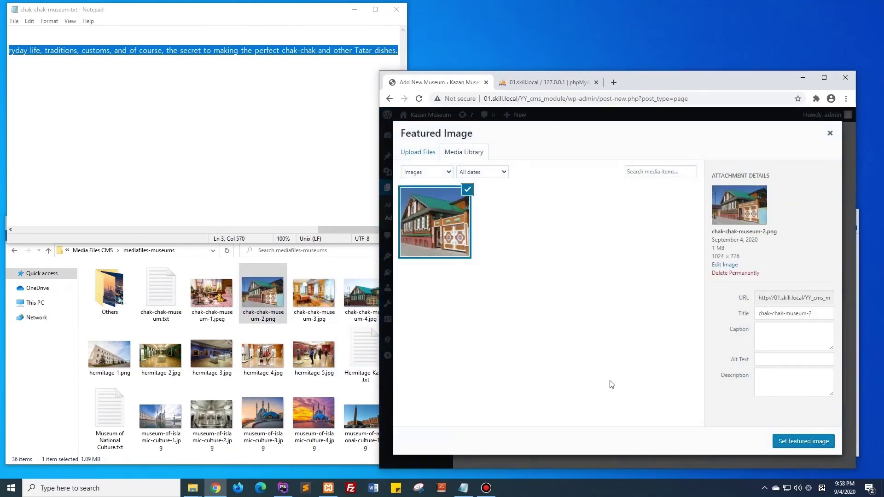
{"action": "left_click", "coordinate": [779, 445]}
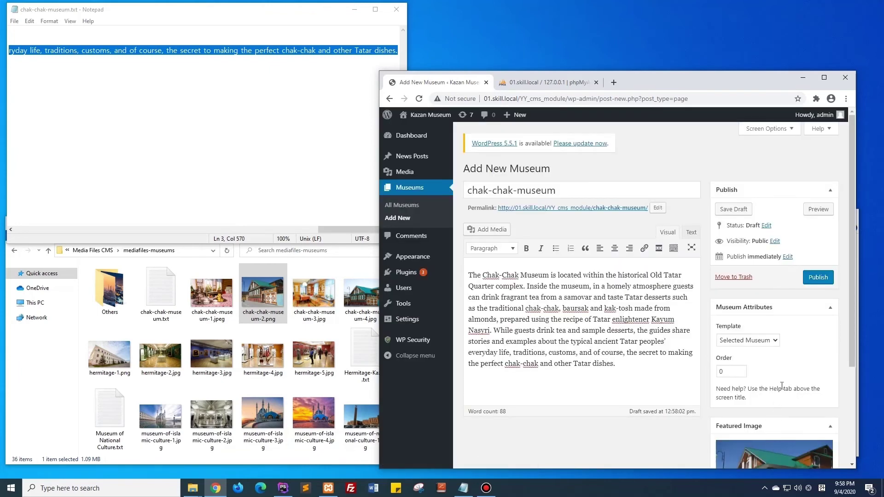
{"action": "left_click", "coordinate": [820, 281]}
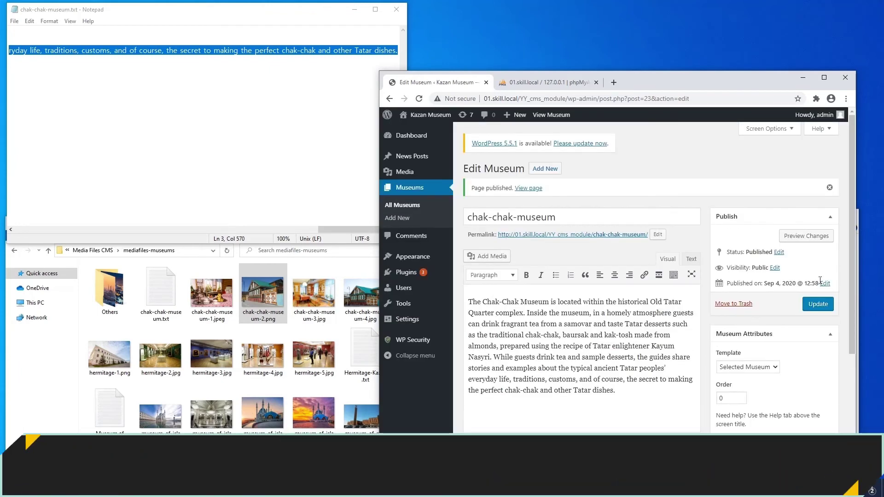
Quick Edit the chak-chak-museum entry and correct its title to 'Chak-Chak Museum'.
{"action": "left_click", "coordinate": [542, 169]}
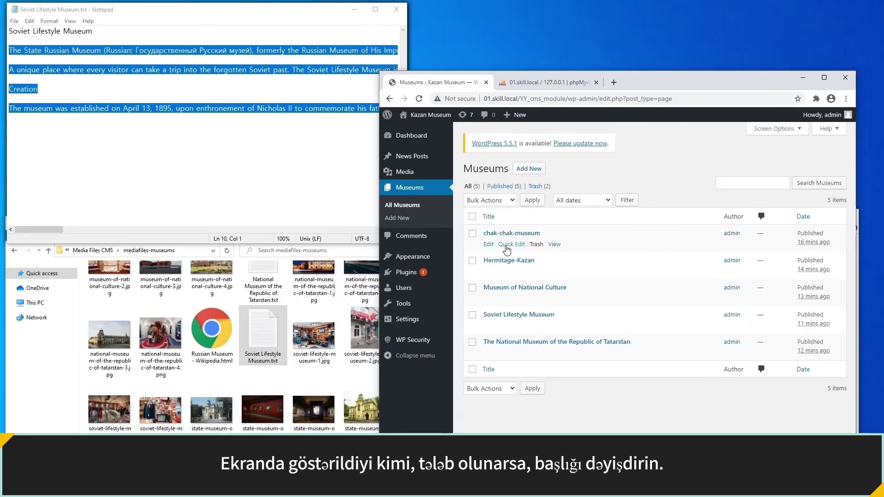
{"action": "left_click", "coordinate": [509, 245]}
{"action": "left_click", "coordinate": [508, 247]}
{"action": "key", "text": "BackSpace"}
{"action": "type", "text": "Chak-chak-museum"}
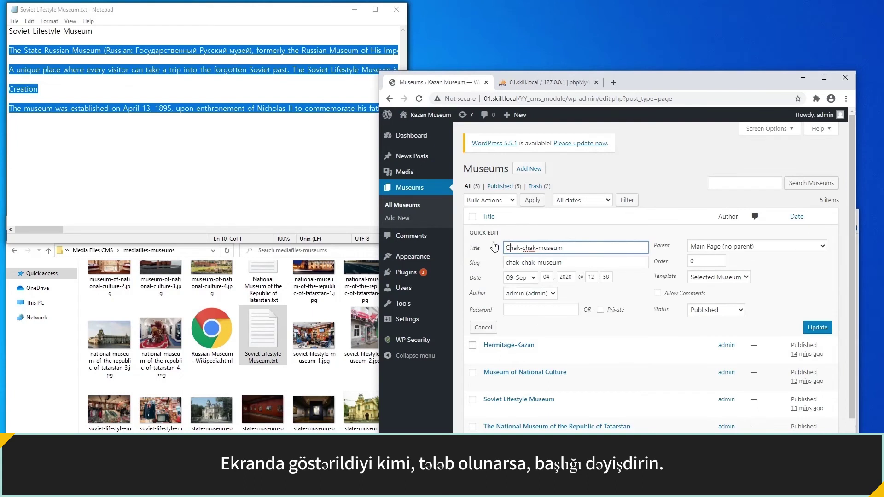
{"action": "key", "text": "Delete"}
{"action": "type", "text": "C"}
{"action": "key", "text": "Right"}
{"action": "key", "text": "Right"}
{"action": "key", "text": "Right"}
{"action": "key", "text": "Delete"}
{"action": "key", "text": "Delete"}
{"action": "type", "text": "M"}
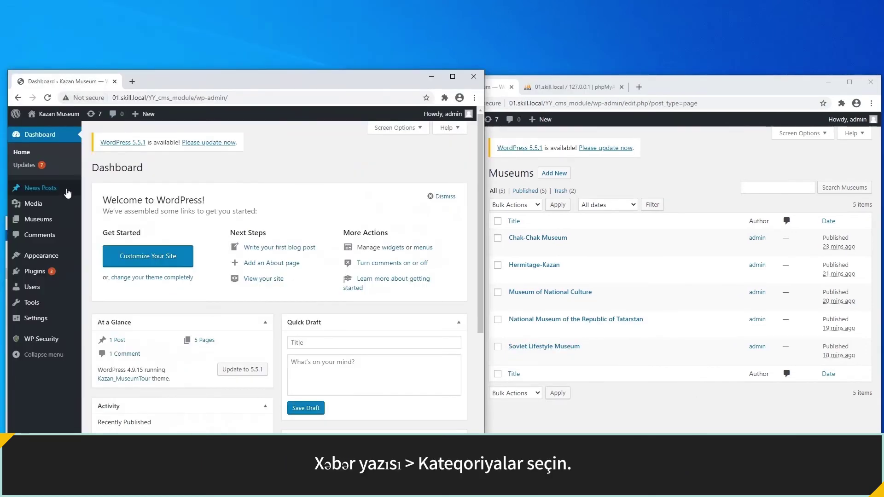
Rename the Uncategorized news category to 'News' with slug 'news'.
{"action": "mouse_move", "coordinate": [67, 196]}
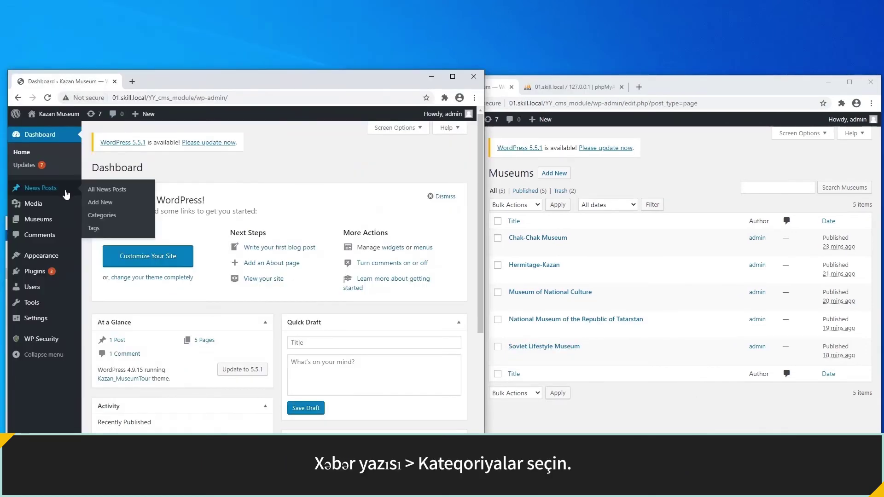
{"action": "left_click", "coordinate": [102, 215]}
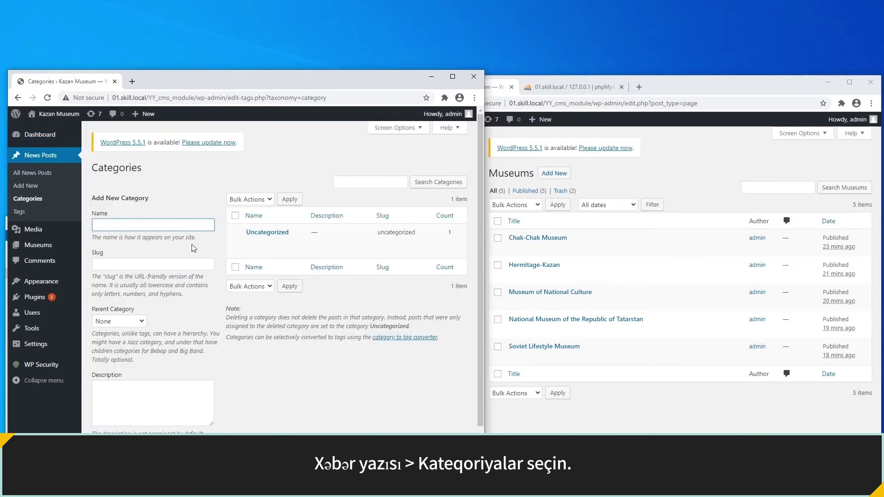
{"action": "left_click", "coordinate": [267, 242]}
{"action": "left_click_drag", "start_coordinate": [316, 247], "coordinate": [263, 248]}
{"action": "type", "text": "News"}
{"action": "key", "text": "Tab"}
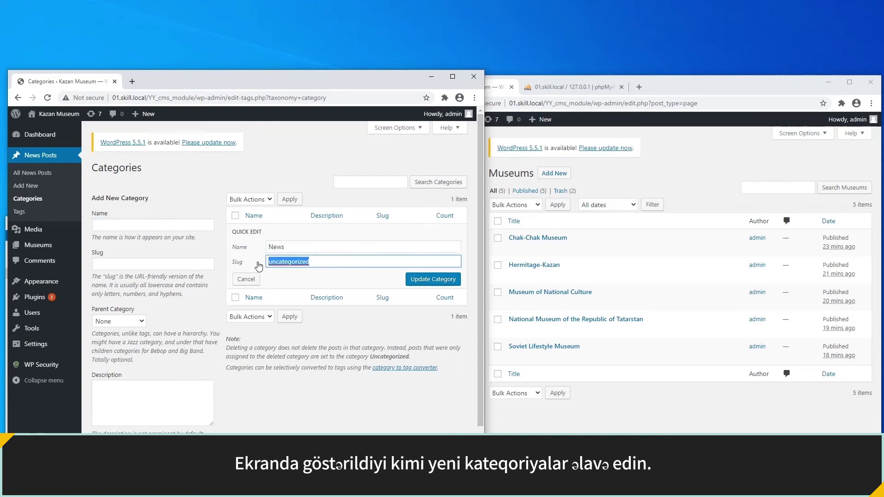
{"action": "type", "text": "news"}
{"action": "left_click", "coordinate": [419, 279]}
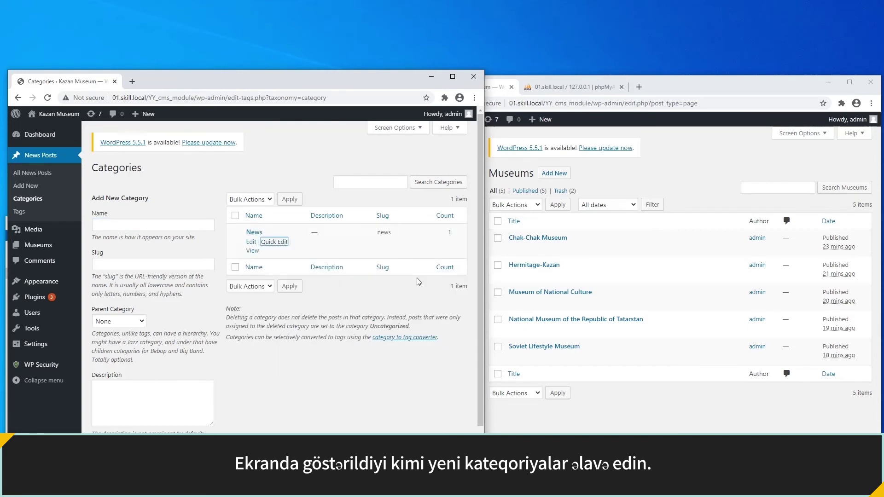
Add Site Updates and Seasonal Events categories as children of News.
{"action": "left_click", "coordinate": [181, 228]}
{"action": "type", "text": "Site Update"}
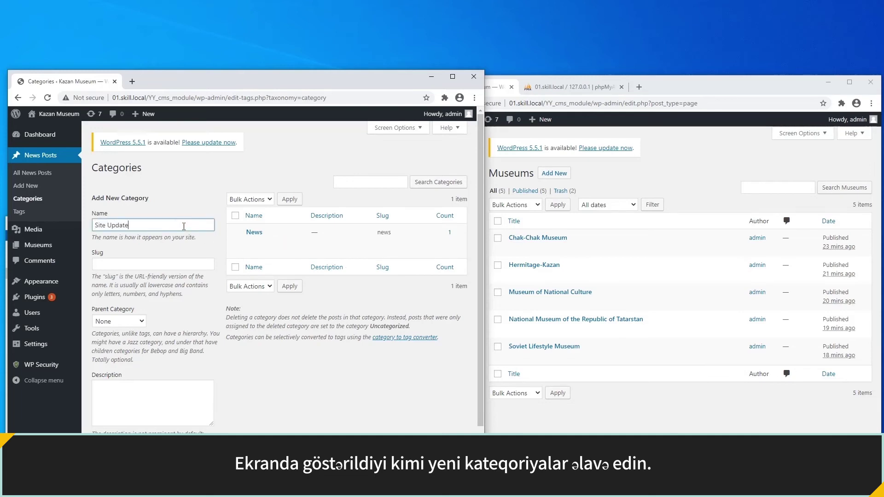
{"action": "left_click", "coordinate": [137, 322]}
{"action": "left_click", "coordinate": [130, 341]}
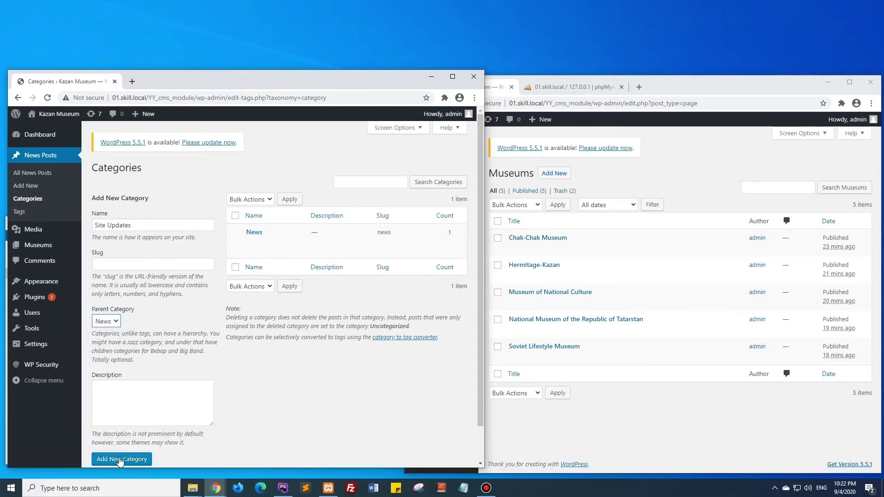
{"action": "left_click", "coordinate": [121, 458]}
{"action": "left_click", "coordinate": [126, 226]}
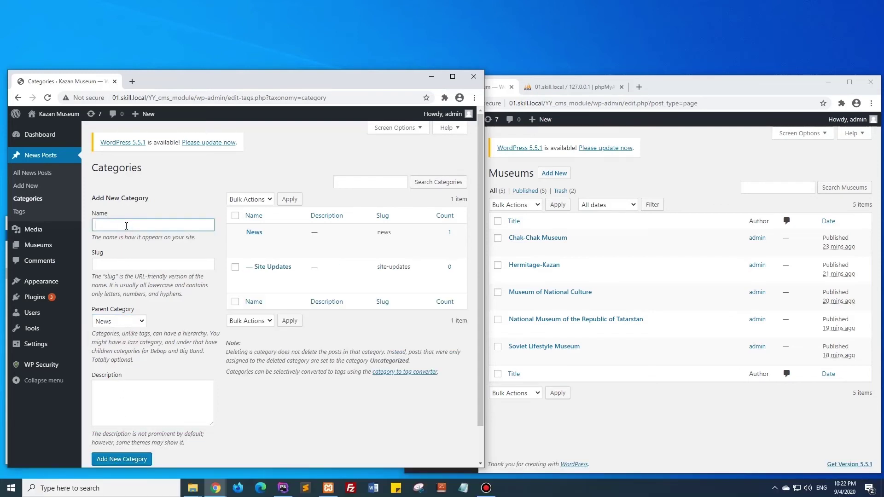
{"action": "type", "text": "Seasonal Even"}
{"action": "left_click", "coordinate": [121, 458]}
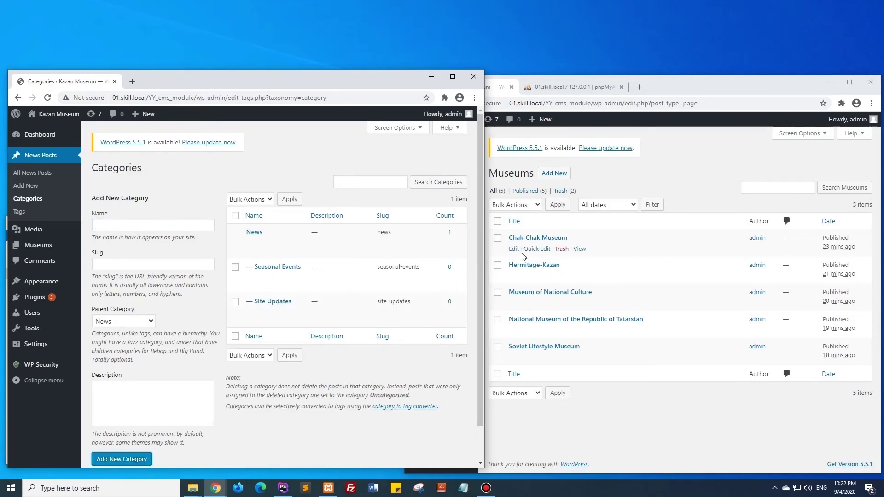
Add a 'Chak-Chak Museum' category with slug 'chak-chak-museum', copied from the museum's Quick Edit.
{"action": "left_click", "coordinate": [534, 249]}
{"action": "left_click_drag", "start_coordinate": [602, 252], "coordinate": [533, 257]}
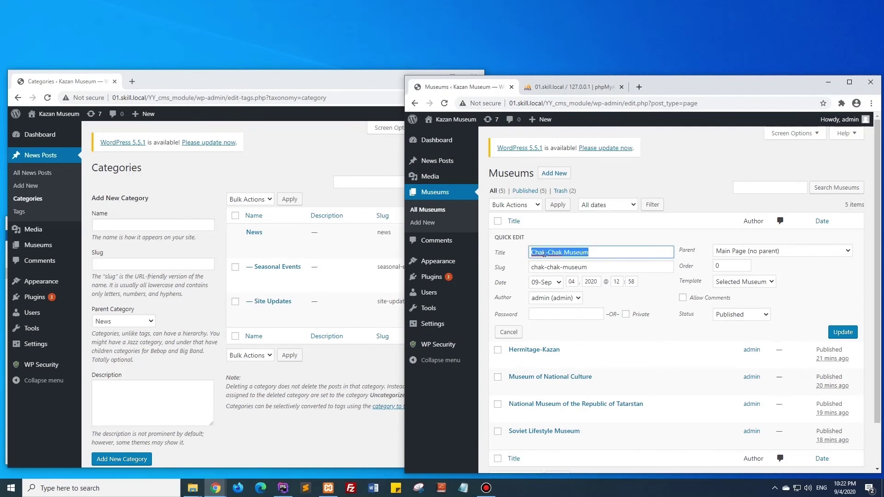
{"action": "right_click", "coordinate": [544, 253]}
{"action": "right_click", "coordinate": [185, 225]}
{"action": "left_click", "coordinate": [272, 294]}
{"action": "left_click", "coordinate": [594, 268]}
{"action": "left_click_drag", "start_coordinate": [594, 268], "coordinate": [529, 270]}
{"action": "right_click", "coordinate": [540, 266]}
{"action": "left_click", "coordinate": [556, 304]}
{"action": "left_click", "coordinate": [179, 264]}
{"action": "right_click", "coordinate": [179, 265]}
{"action": "left_click", "coordinate": [274, 331]}
{"action": "left_click", "coordinate": [128, 459]}
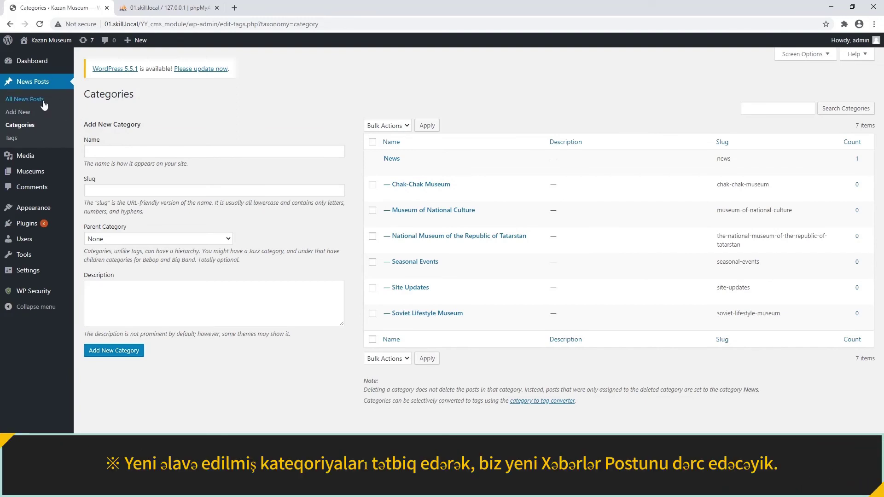
Trash the Hello world post and start a new post titled 'Chak Chak Museum News 1'.
{"action": "left_click", "coordinate": [44, 105]}
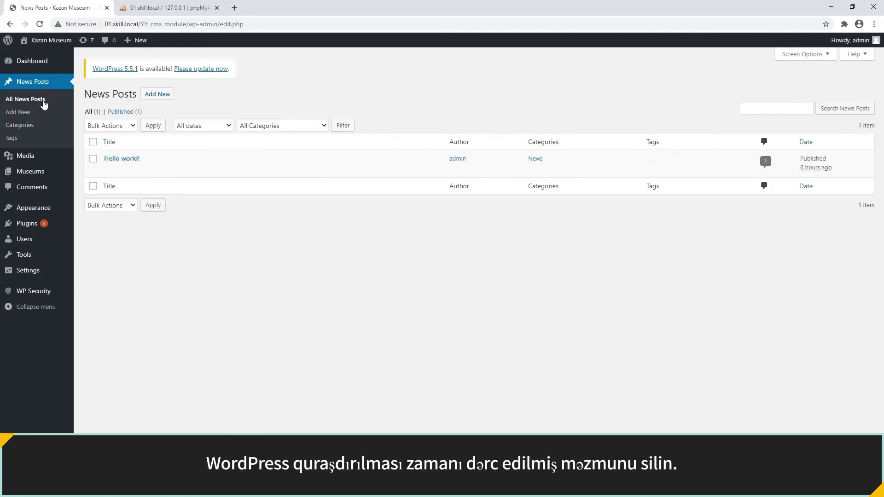
{"action": "left_click", "coordinate": [157, 171]}
{"action": "left_click", "coordinate": [160, 95]}
{"action": "type", "text": "Chak Chak Museum News"}
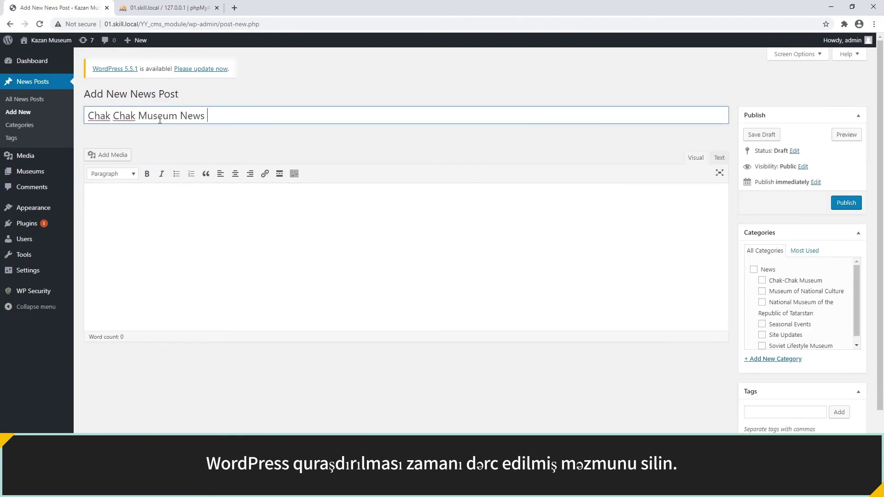
Paste Lorem ipsum placeholder text as the body and file the post under Chak-Chak Museum.
{"action": "left_click", "coordinate": [173, 191]}
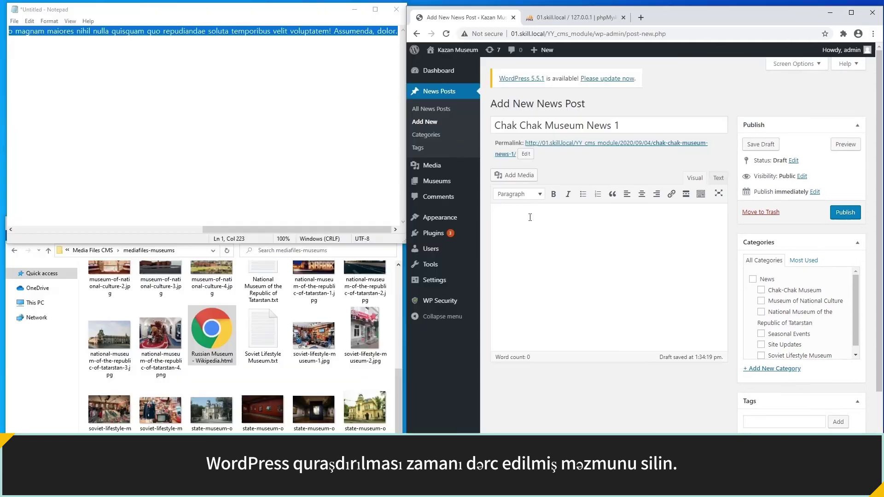
{"action": "right_click", "coordinate": [529, 227]}
{"action": "left_click", "coordinate": [573, 294]}
{"action": "left_click", "coordinate": [760, 290]}
{"action": "scroll", "coordinate": [755, 297], "scroll_direction": "down", "scroll_amount": 2}
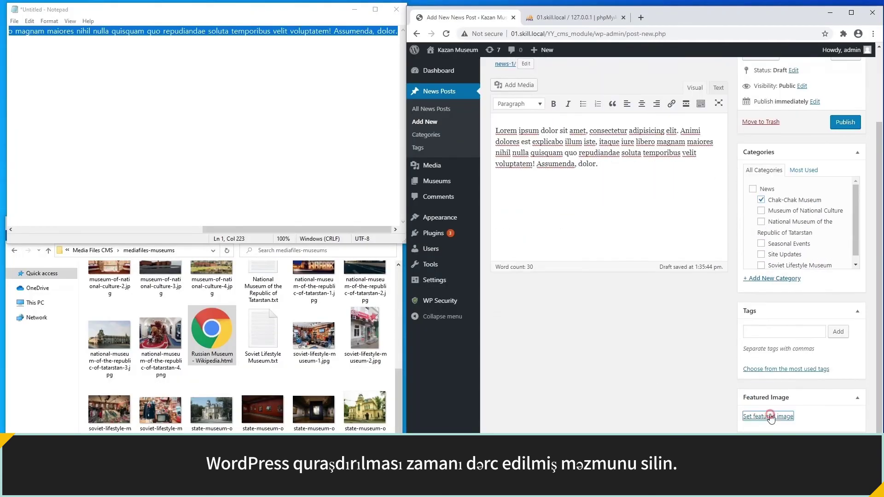
Upload chak-chak-museum-4.jpg as the featured image and publish the post.
{"action": "left_click", "coordinate": [770, 415]}
{"action": "scroll", "coordinate": [235, 321], "scroll_direction": "up", "scroll_amount": 3}
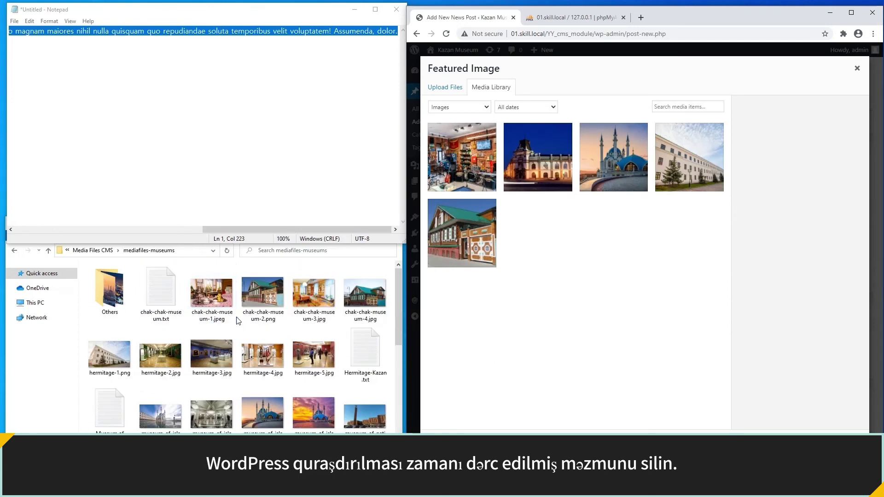
{"action": "left_click_drag", "start_coordinate": [345, 311], "coordinate": [622, 330]}
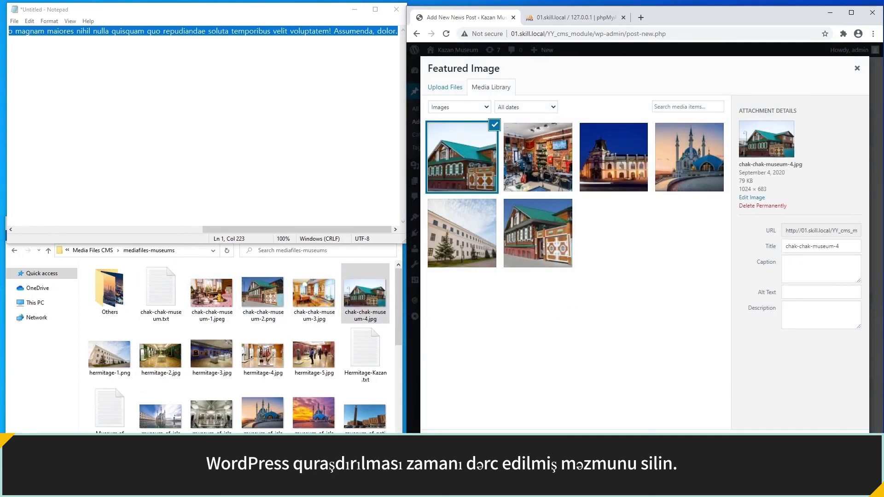
{"action": "left_click", "coordinate": [837, 433]}
{"action": "left_click", "coordinate": [846, 125]}
Start a new post 'Museum of National Culture News 1' with pasted Lorem ipsum body text.
{"action": "left_click", "coordinate": [582, 106]}
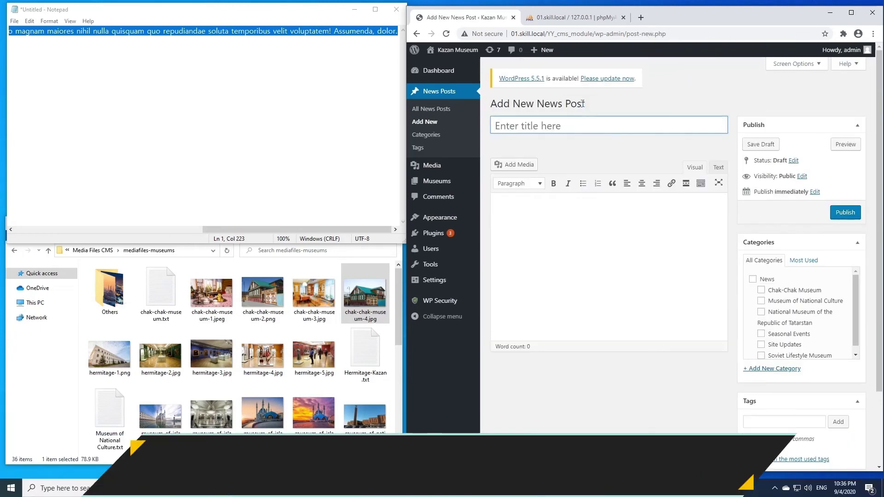
{"action": "type", "text": "Museum of N"}
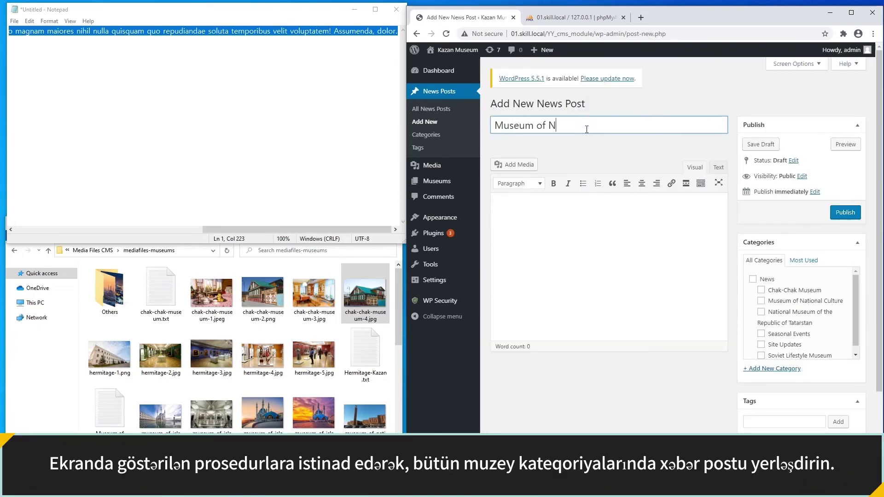
{"action": "type", "text": "ational Culture News 1"}
{"action": "left_click", "coordinate": [572, 211]}
{"action": "right_click", "coordinate": [572, 212]}
{"action": "left_click", "coordinate": [615, 282]}
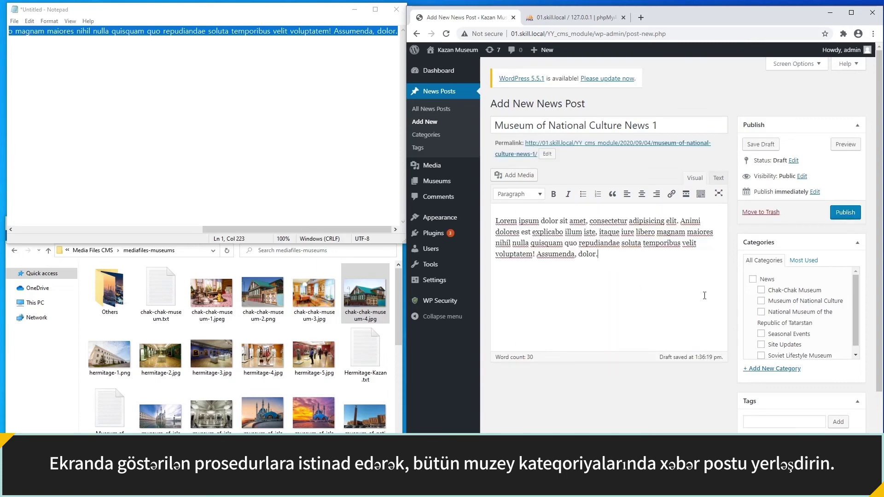
File it under Museum of National Culture, feature museum-of-islamic-culture-2.jpg, and publish.
{"action": "left_click", "coordinate": [760, 300]}
{"action": "scroll", "coordinate": [765, 300], "scroll_direction": "down", "scroll_amount": 3}
{"action": "left_click", "coordinate": [781, 419]}
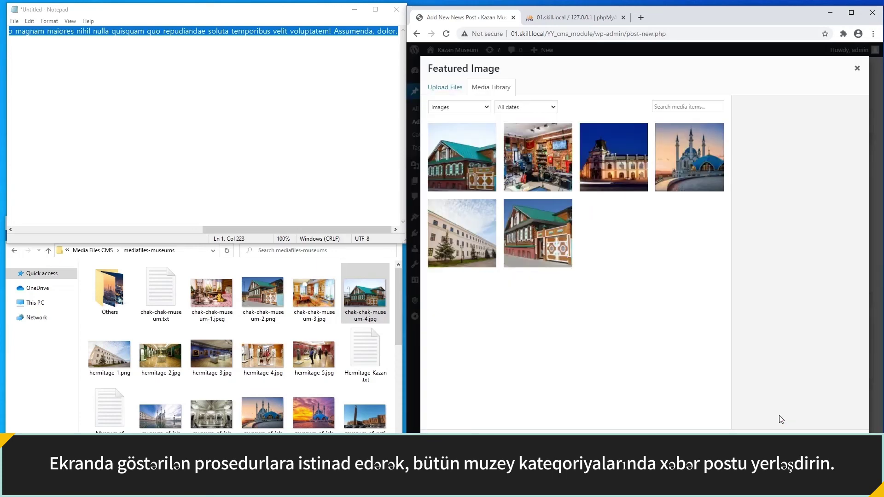
{"action": "left_click_drag", "start_coordinate": [212, 407], "coordinate": [612, 383]}
{"action": "left_click", "coordinate": [793, 430]}
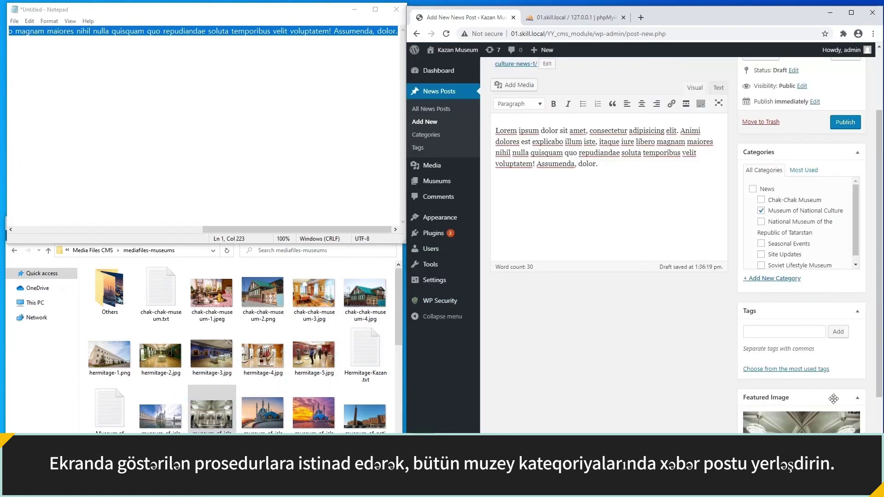
{"action": "left_click", "coordinate": [845, 122]}
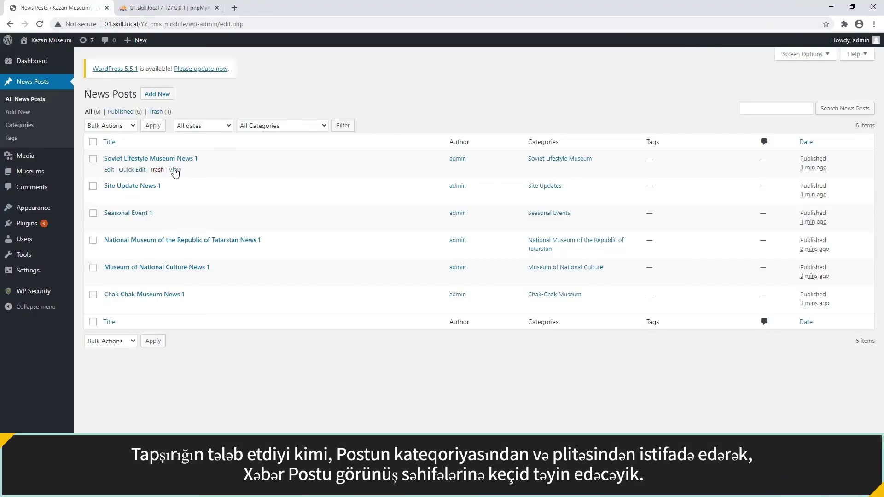
View Soviet Lifestyle Museum News 1 on the site, check its dated address, then load wp-admin/.
{"action": "left_click", "coordinate": [175, 170]}
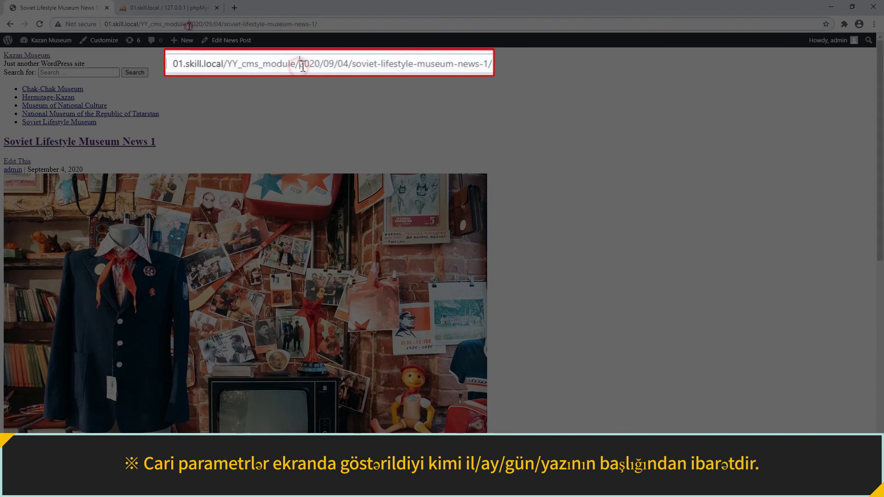
{"action": "left_click_drag", "start_coordinate": [189, 26], "coordinate": [328, 21]}
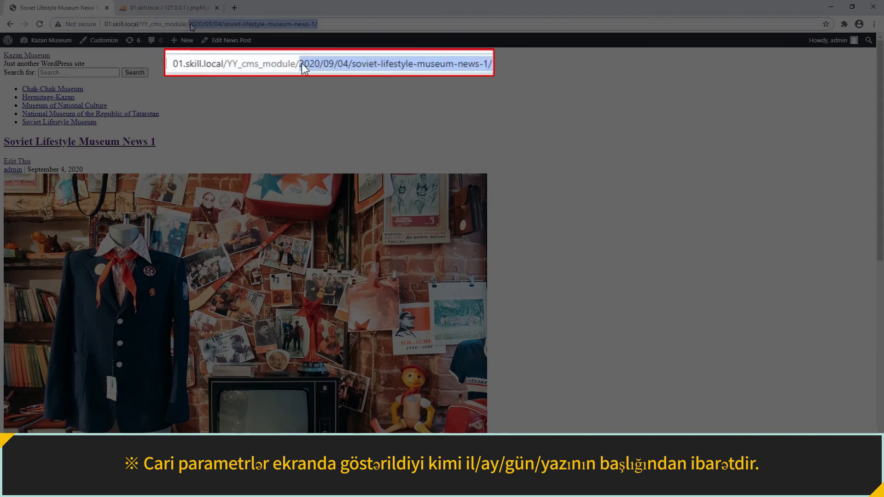
{"action": "type", "text": "wp-admin/"}
{"action": "key", "text": "Return"}
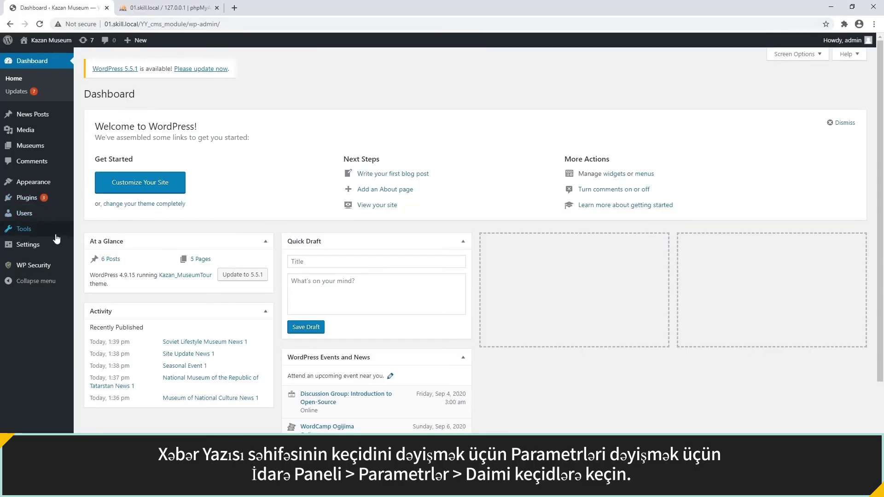
Replace the custom permalink structure with /%category%/%postname%/ and save the settings.
{"action": "mouse_move", "coordinate": [54, 245]}
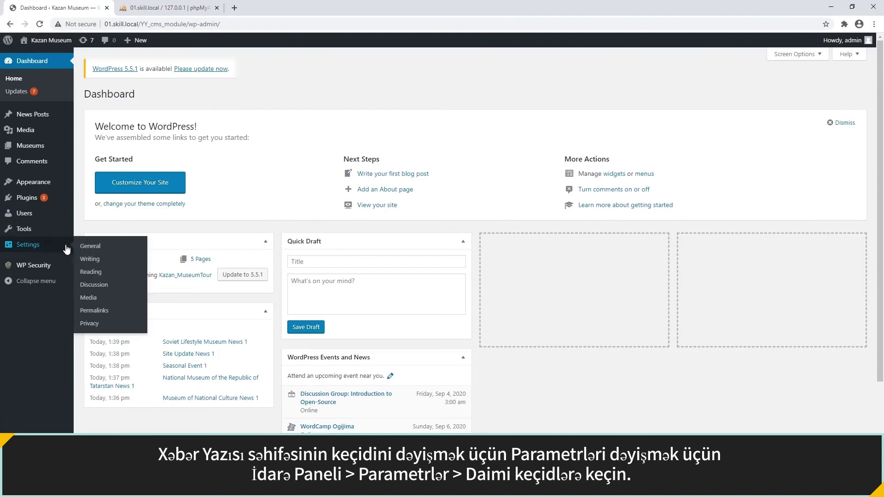
{"action": "left_click", "coordinate": [94, 311]}
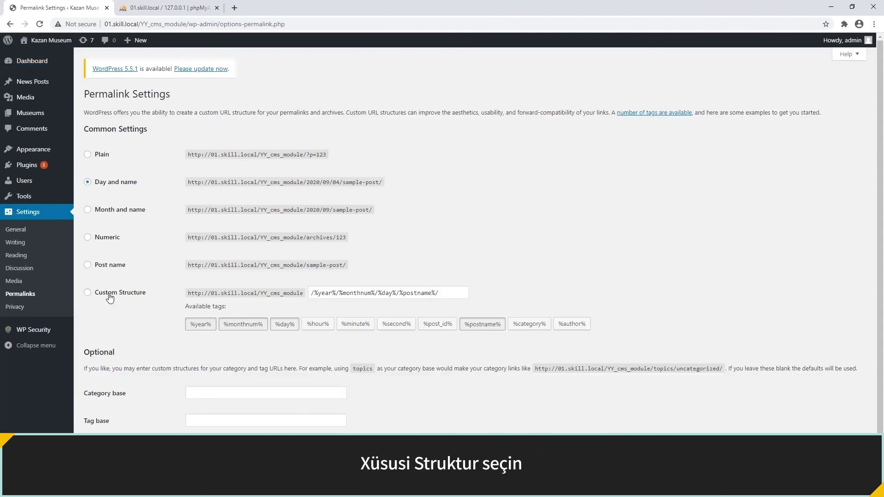
{"action": "left_click", "coordinate": [110, 297]}
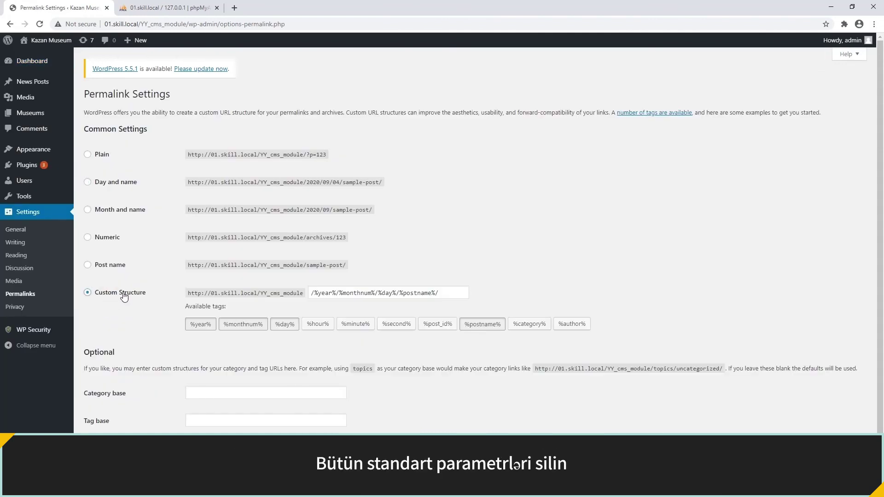
{"action": "left_click_drag", "start_coordinate": [311, 295], "coordinate": [441, 294]}
{"action": "key", "text": "BackSpace"}
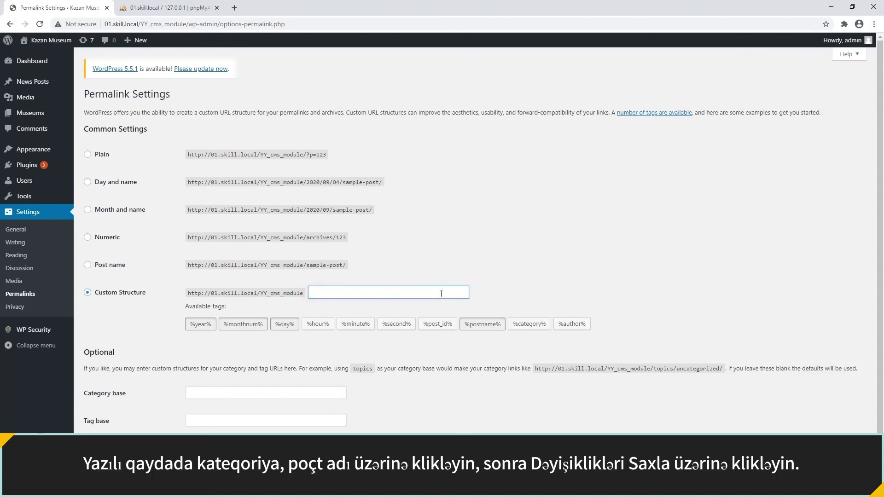
{"action": "left_click", "coordinate": [424, 313]}
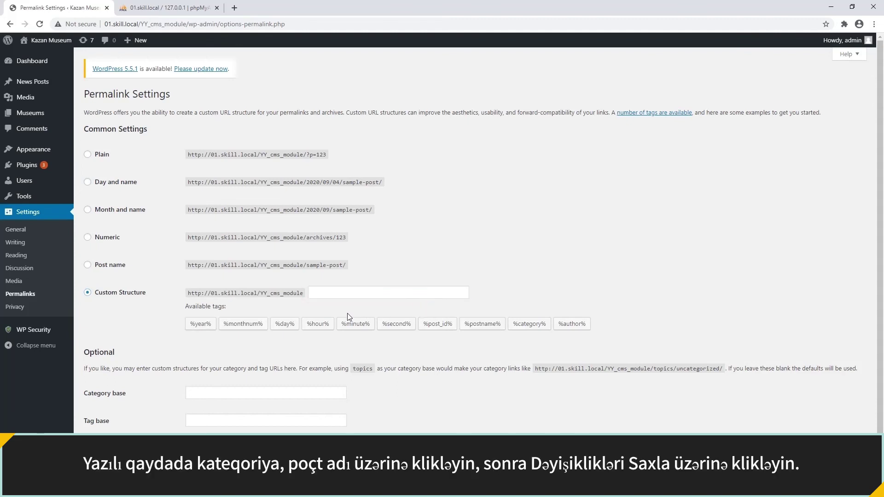
{"action": "left_click", "coordinate": [528, 323]}
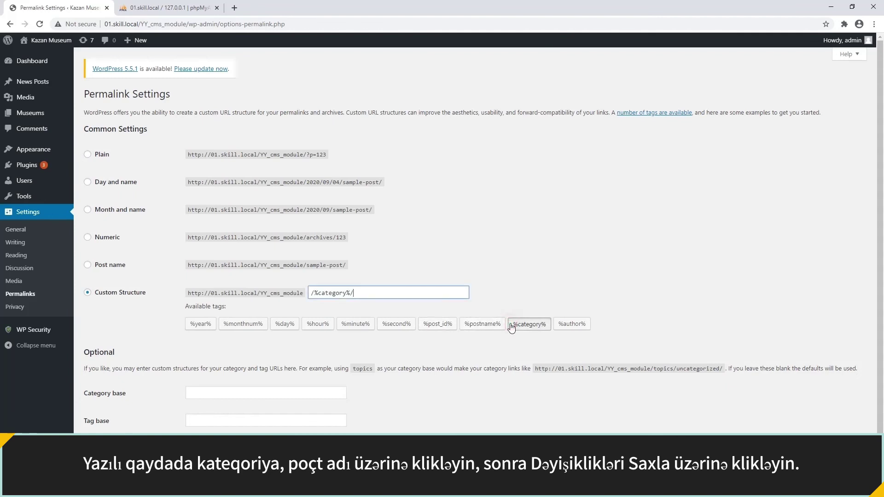
{"action": "left_click", "coordinate": [485, 325]}
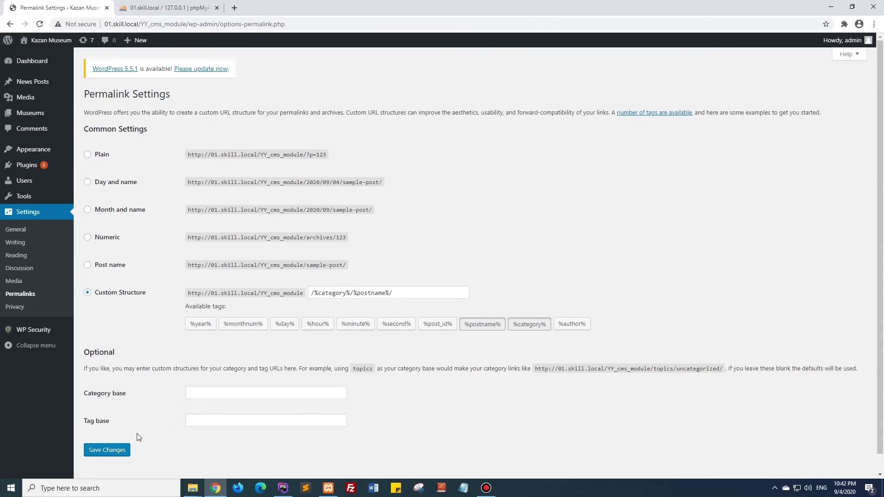
{"action": "left_click", "coordinate": [110, 450]}
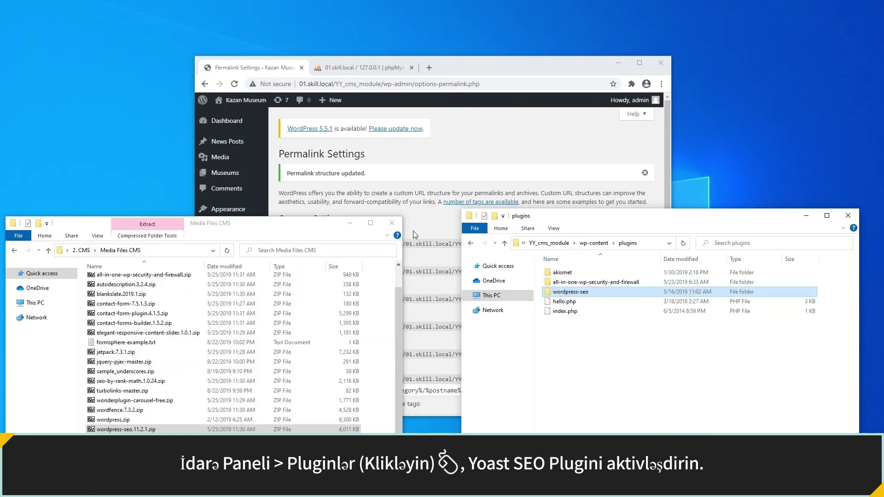
Bring the WordPress admin browser window back to the front.
{"action": "left_click", "coordinate": [413, 231]}
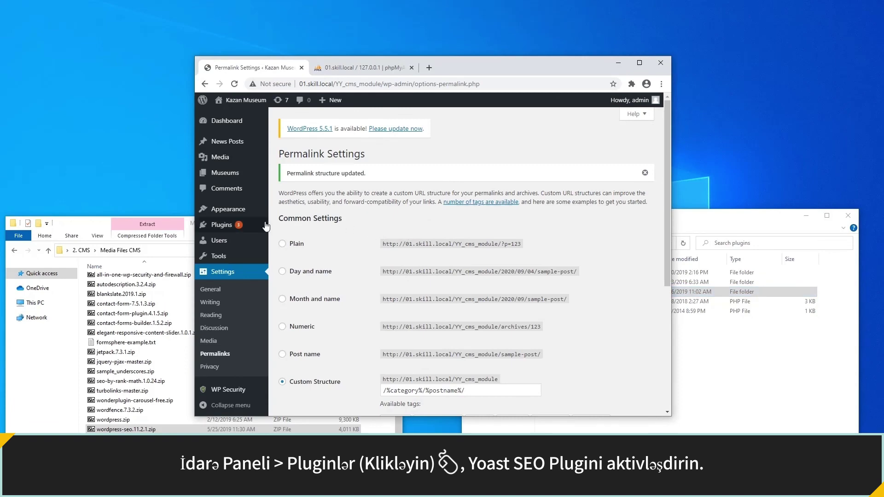
Activate the Yoast SEO plugin from the installed plugins list.
{"action": "mouse_move", "coordinate": [249, 225]}
{"action": "left_click", "coordinate": [290, 227]}
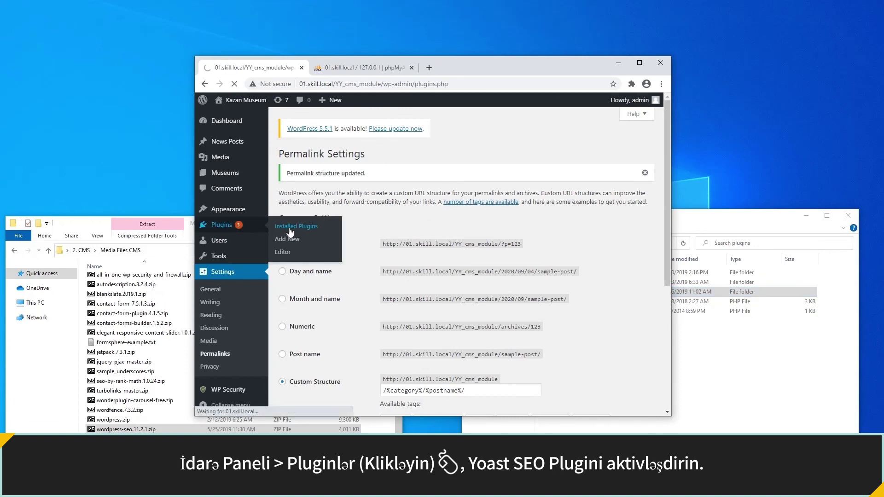
{"action": "scroll", "coordinate": [290, 239], "scroll_direction": "down", "scroll_amount": 3}
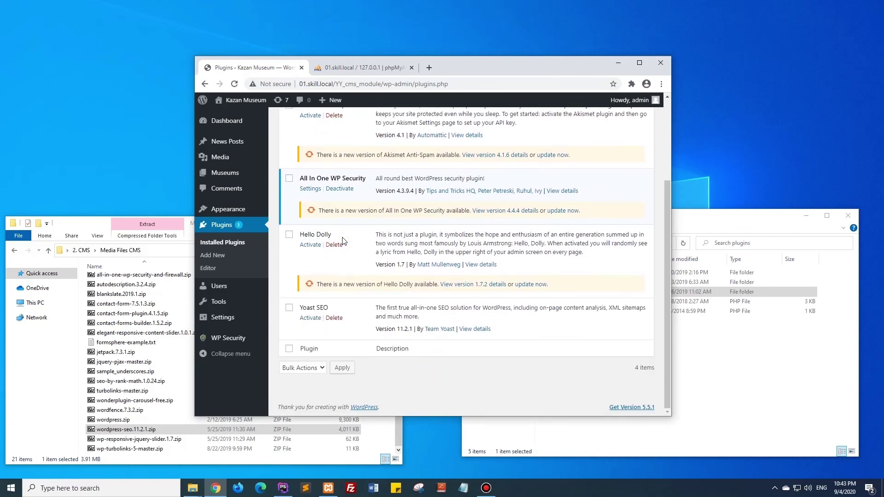
{"action": "left_click", "coordinate": [311, 319]}
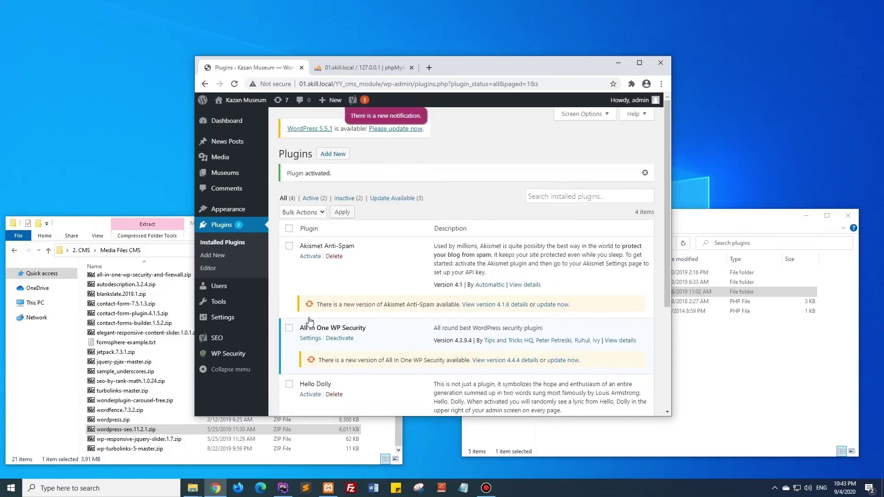
In Yoast Search Appearance > Taxonomies, set Category URLs to Remove the prefix and save.
{"action": "mouse_move", "coordinate": [226, 342]}
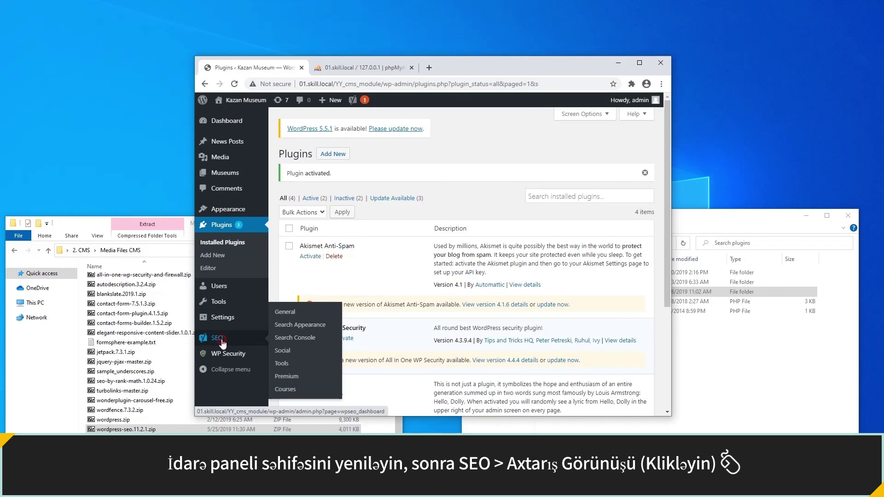
{"action": "left_click", "coordinate": [222, 341]}
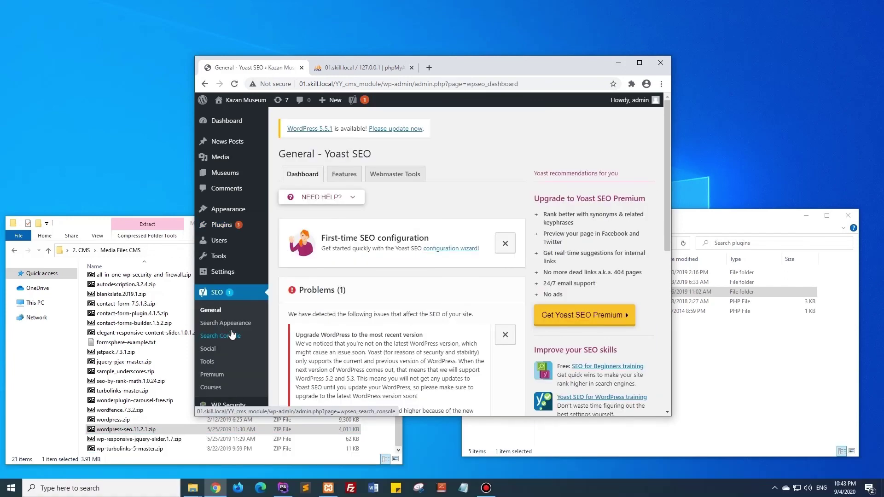
{"action": "left_click", "coordinate": [231, 327]}
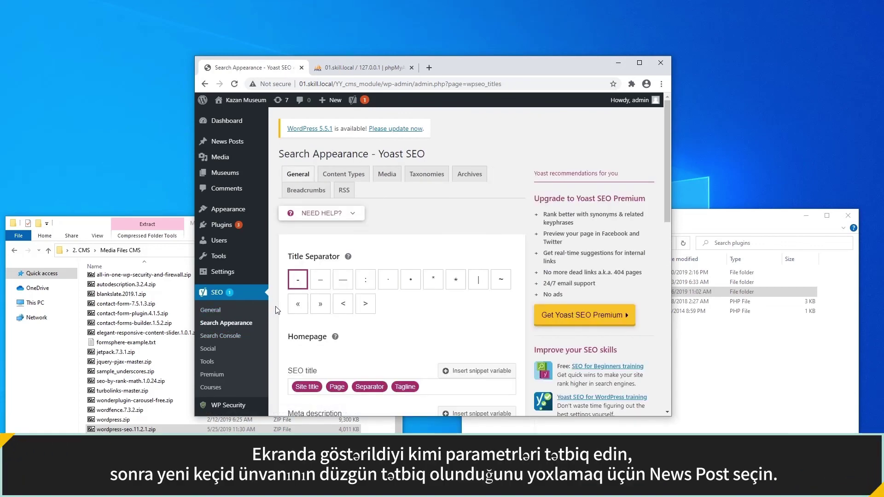
{"action": "left_click", "coordinate": [427, 174]}
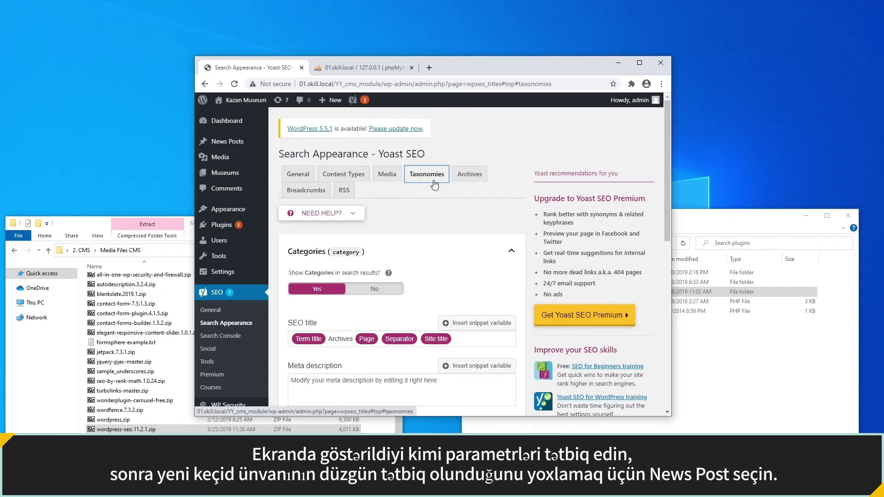
{"action": "scroll", "coordinate": [451, 179], "scroll_direction": "down", "scroll_amount": 10}
{"action": "scroll", "coordinate": [451, 183], "scroll_direction": "down", "scroll_amount": 1}
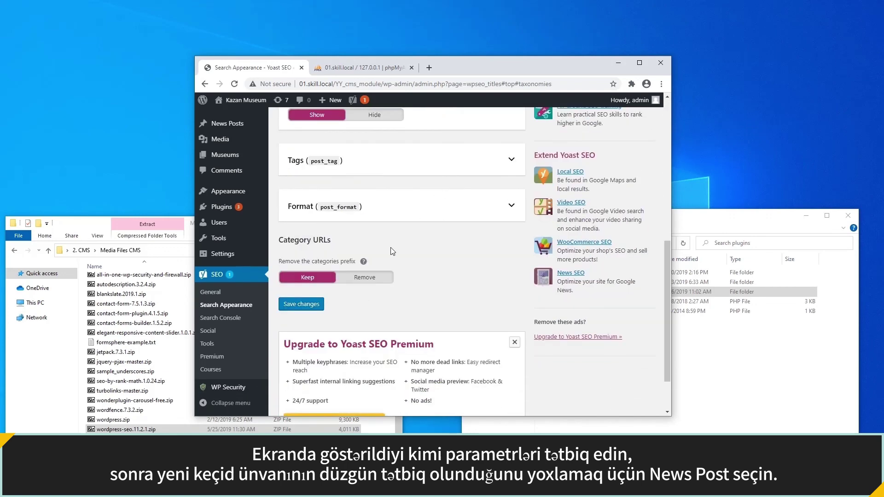
{"action": "left_click", "coordinate": [340, 283]}
{"action": "left_click", "coordinate": [302, 305]}
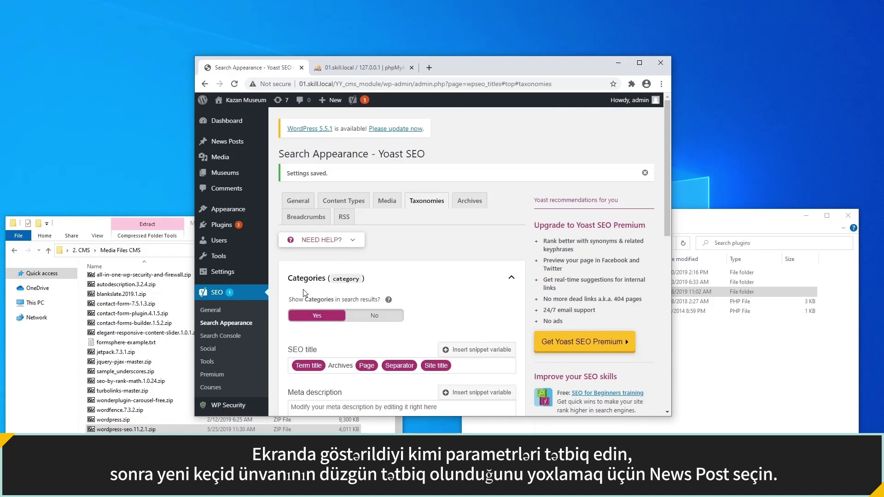
View Soviet Lifestyle Museum News 1 and check its news/soviet-lifestyle-museum/ address.
{"action": "left_click", "coordinate": [223, 142]}
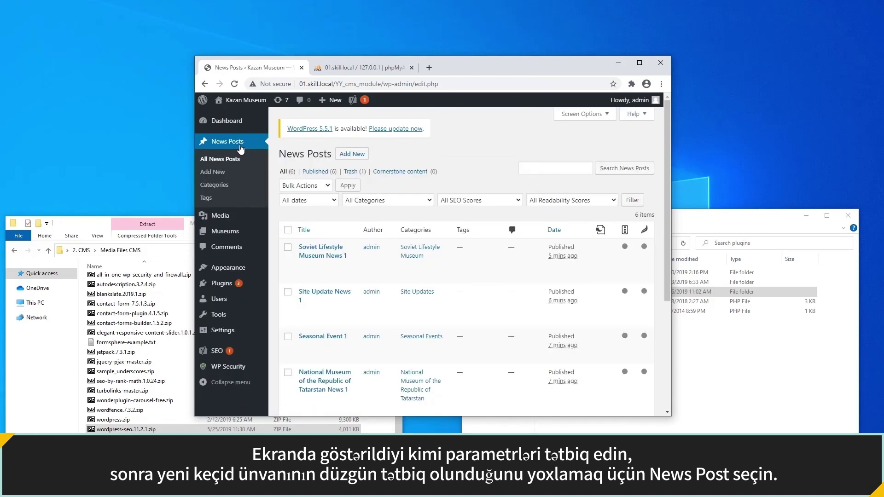
{"action": "left_click", "coordinate": [326, 275]}
{"action": "left_click_drag", "start_coordinate": [384, 84], "coordinate": [572, 81]}
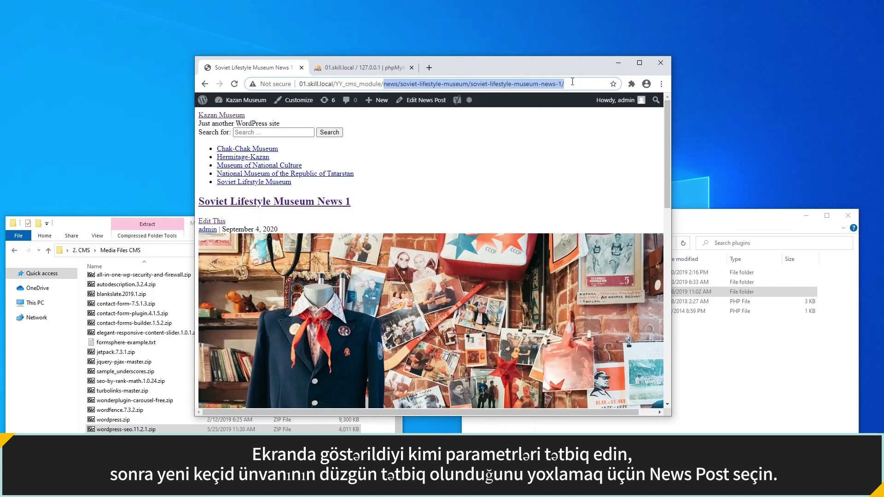